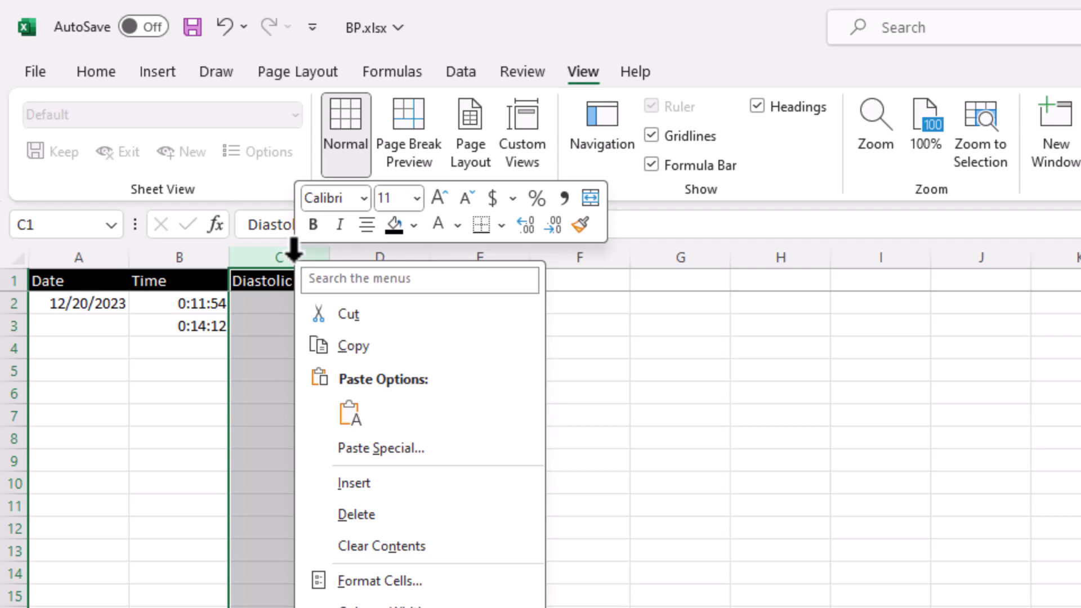
- Move the Diastolic column so that it comes directly after the Systolic column
left_click(354, 314)
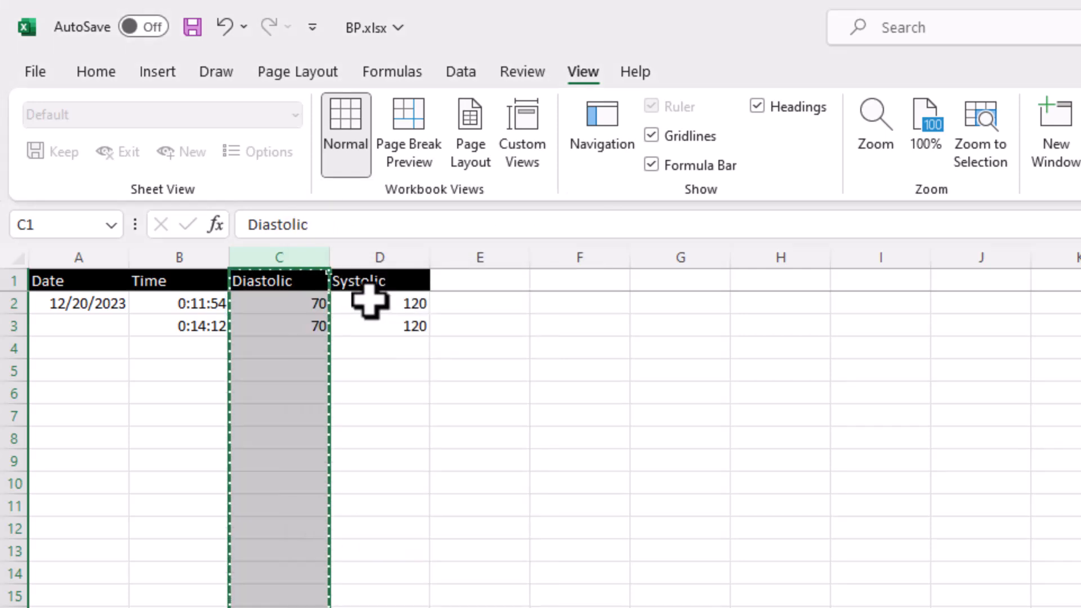
left_click(442, 256)
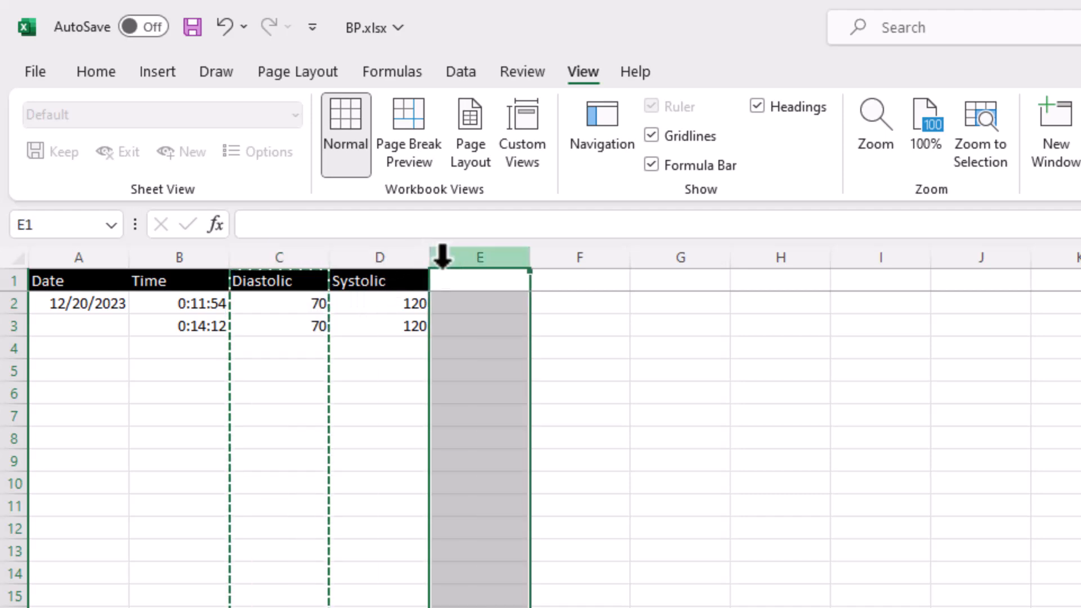
right_click(442, 269)
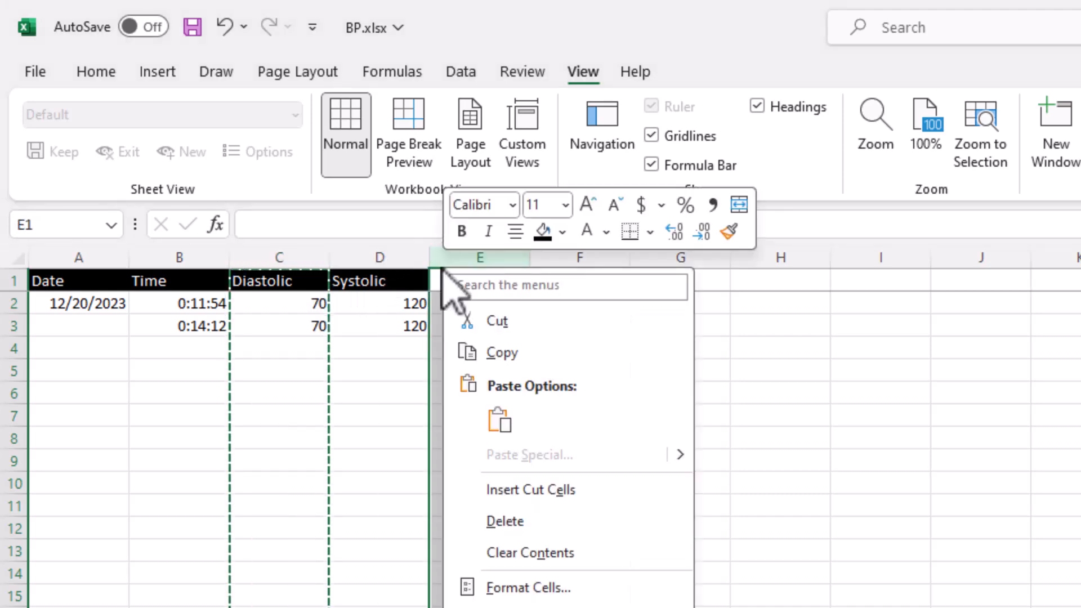
left_click(511, 489)
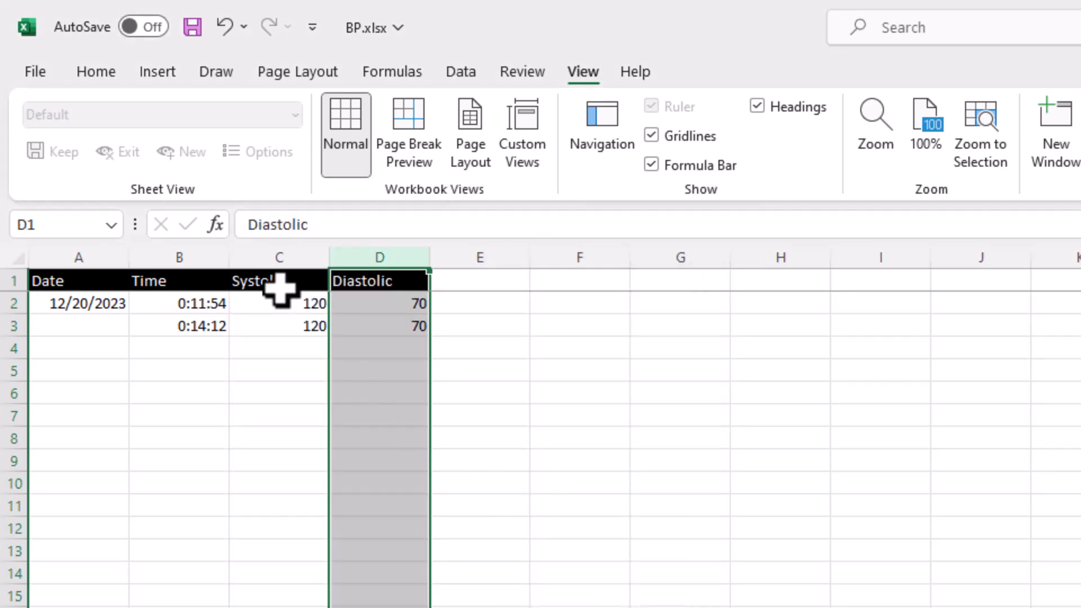
left_click(285, 392)
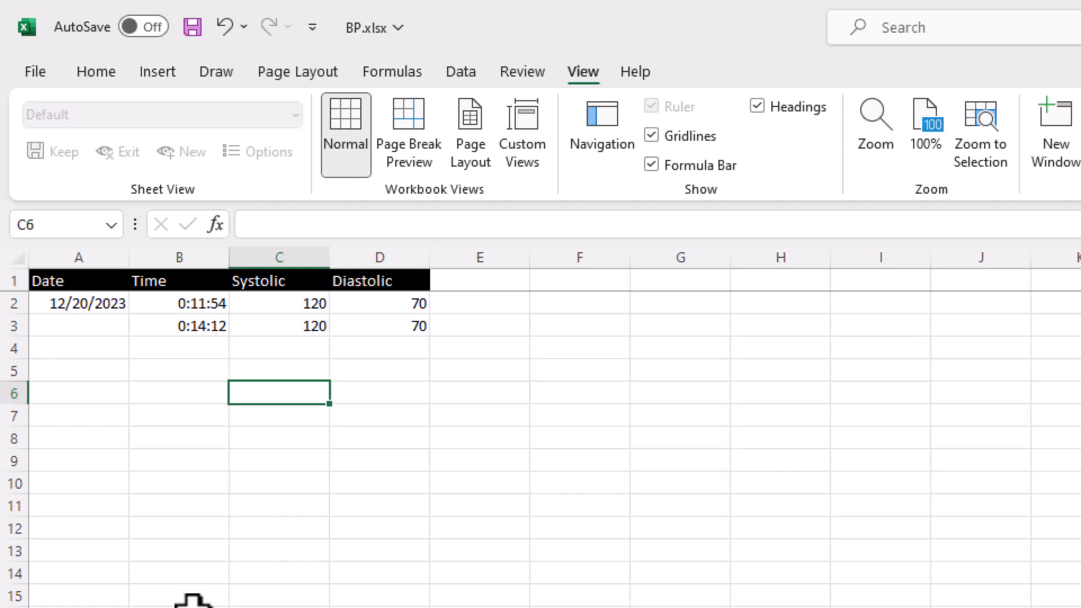
- Total the two systolic readings in cell C4 with the formula =SUM(C2:C3)
left_click(283, 346)
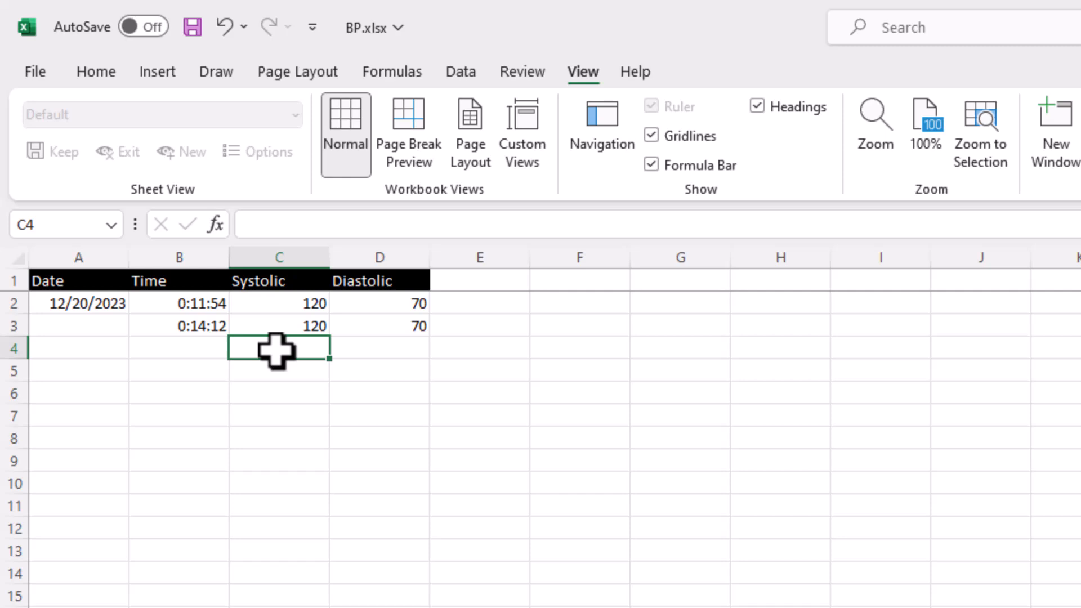
type("=")
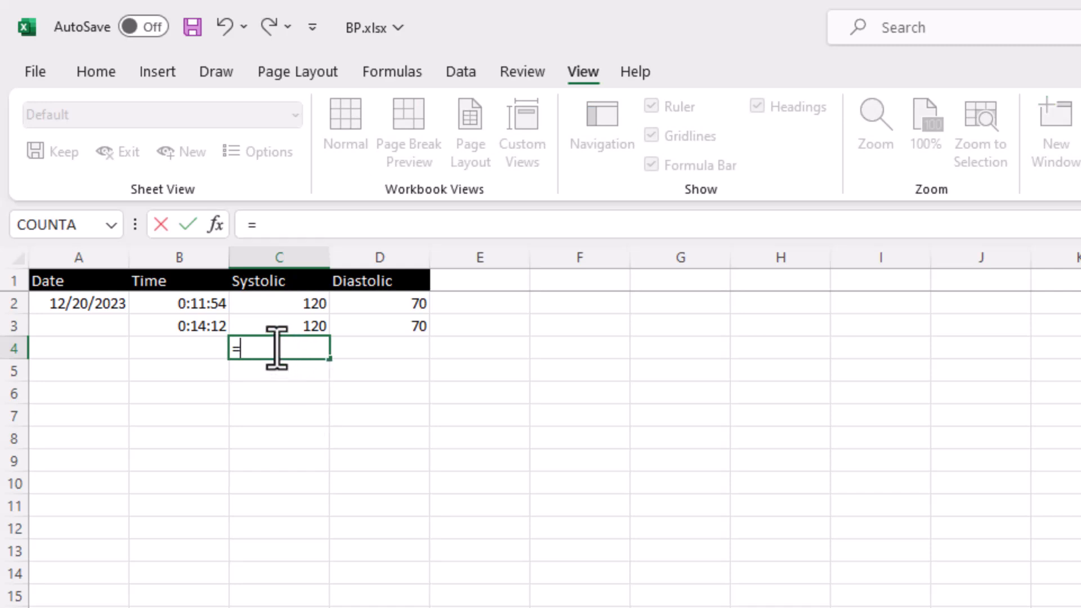
left_click(278, 228)
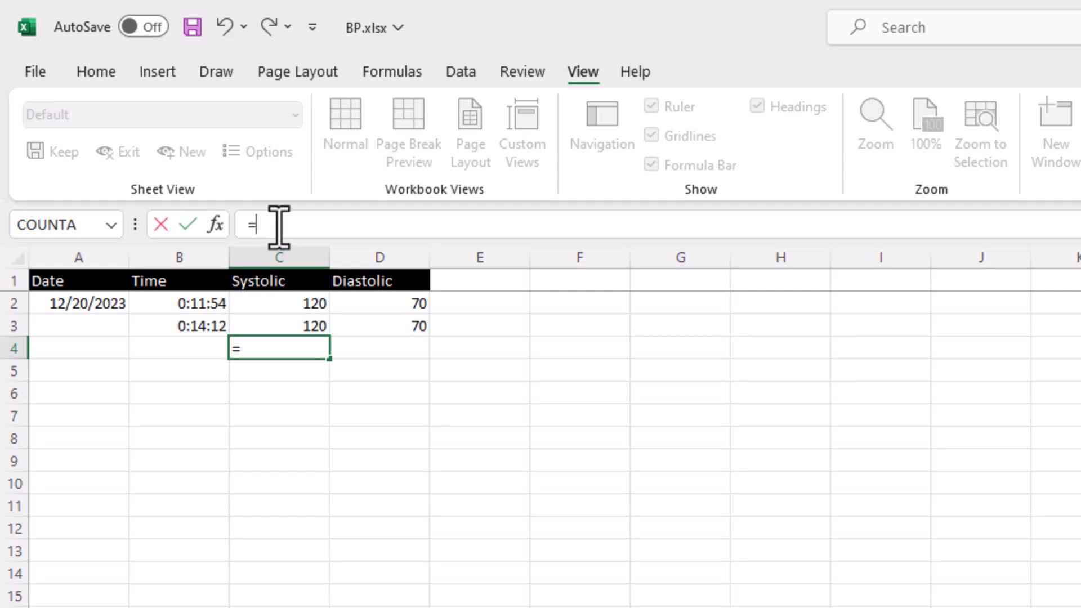
left_click(265, 345)
type("SU")
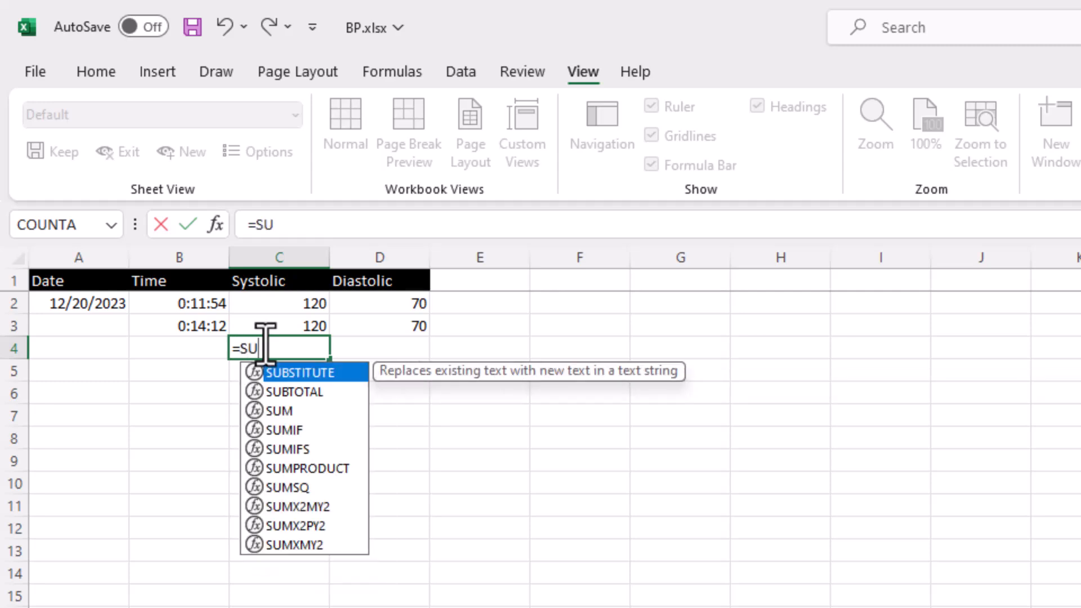
type("M")
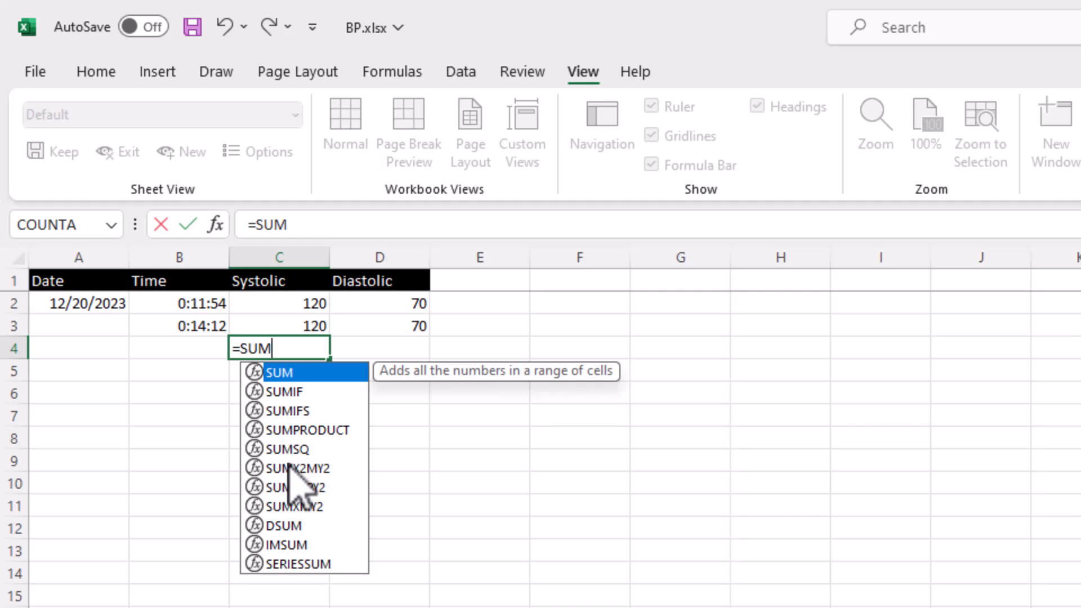
type("(")
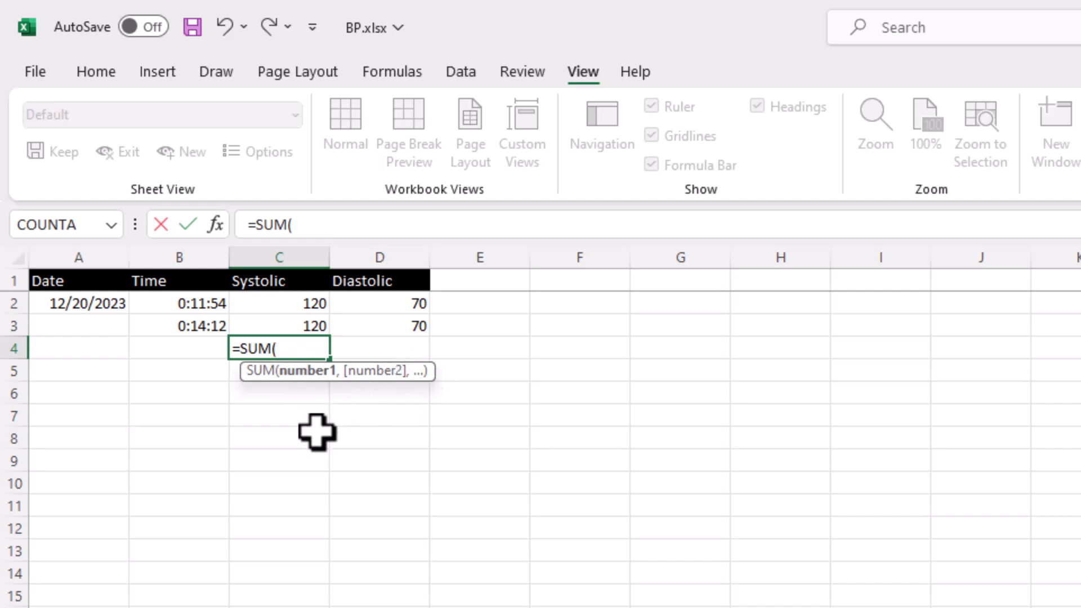
left_click(255, 304)
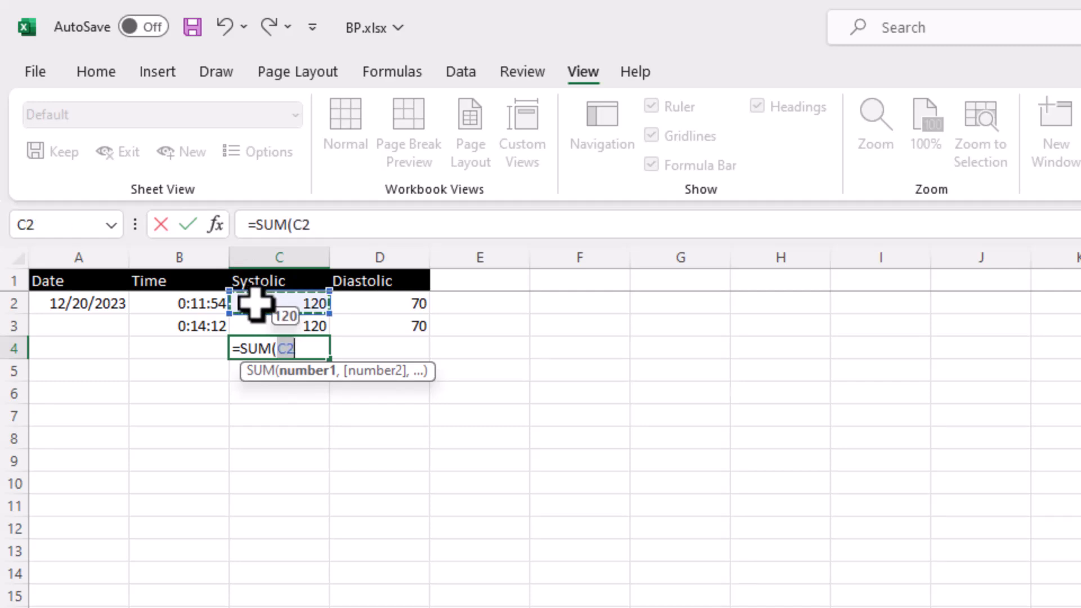
left_click(257, 323)
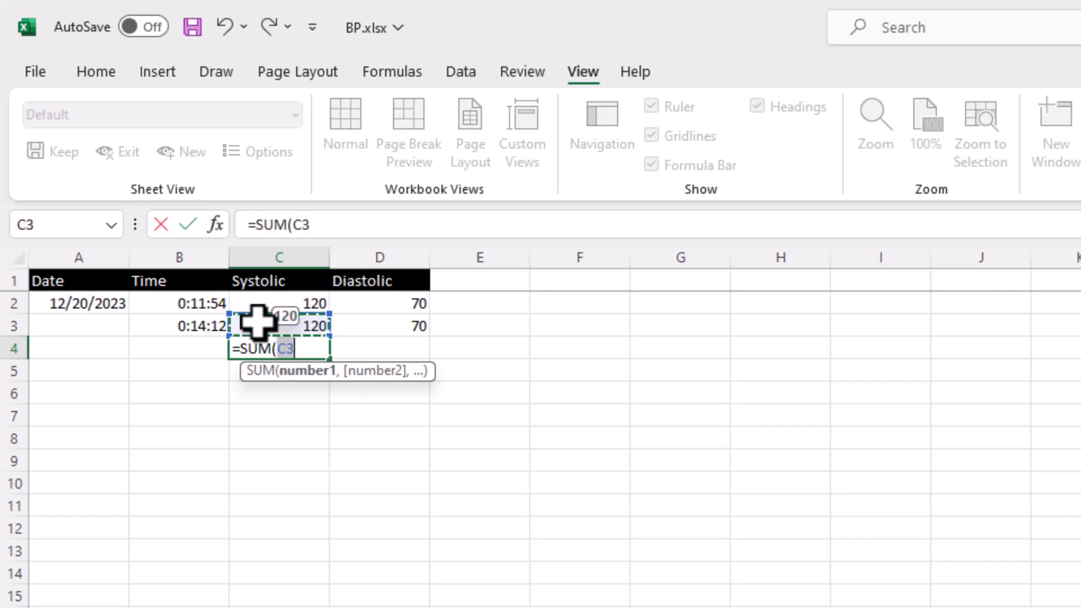
left_click(307, 349)
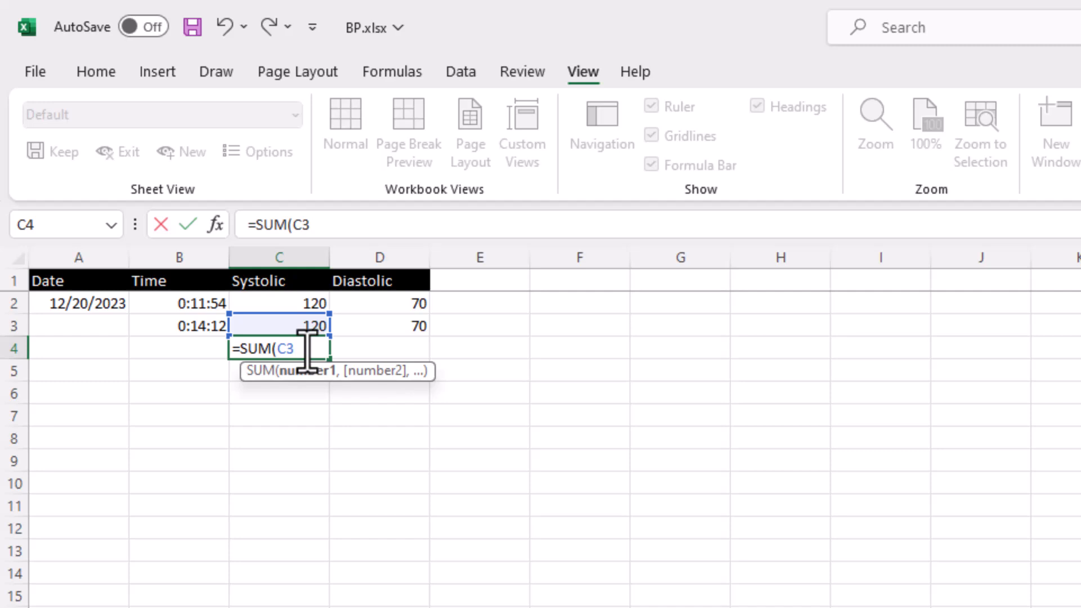
key("BackSpace")
type("2")
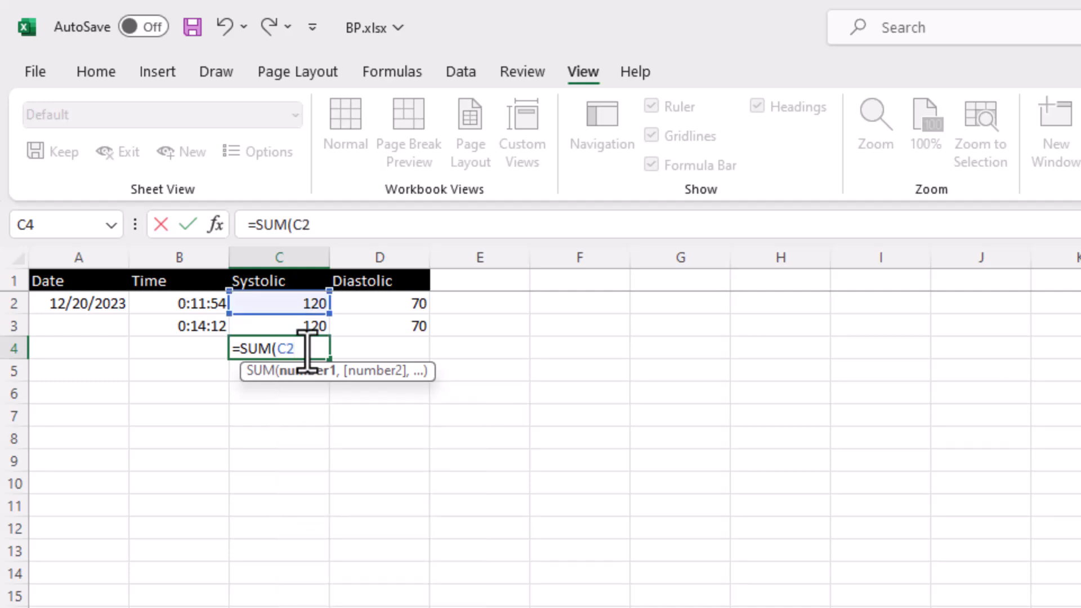
type(":C")
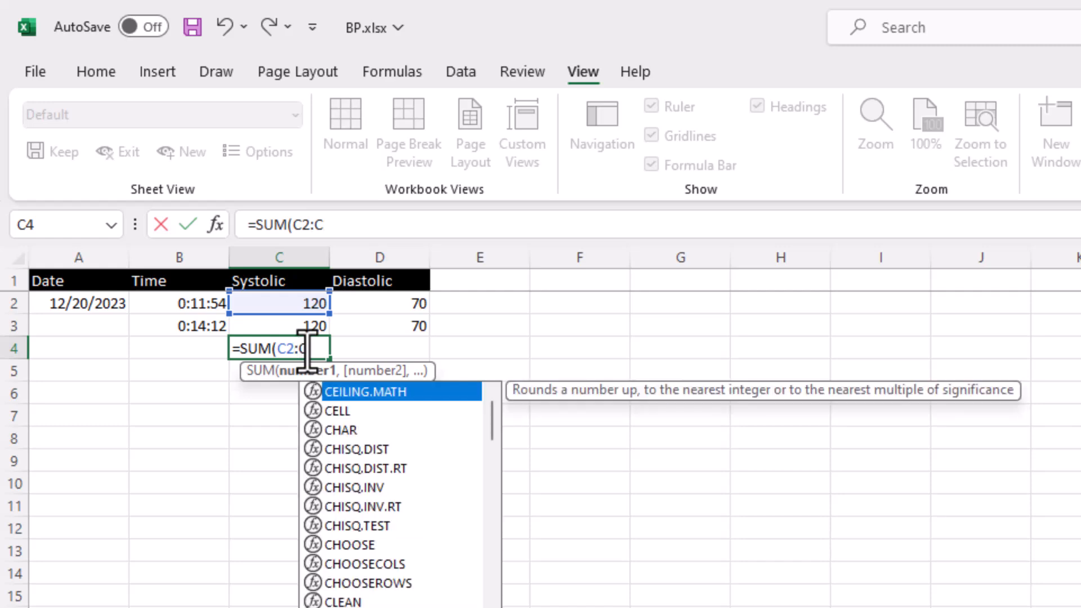
type("3")
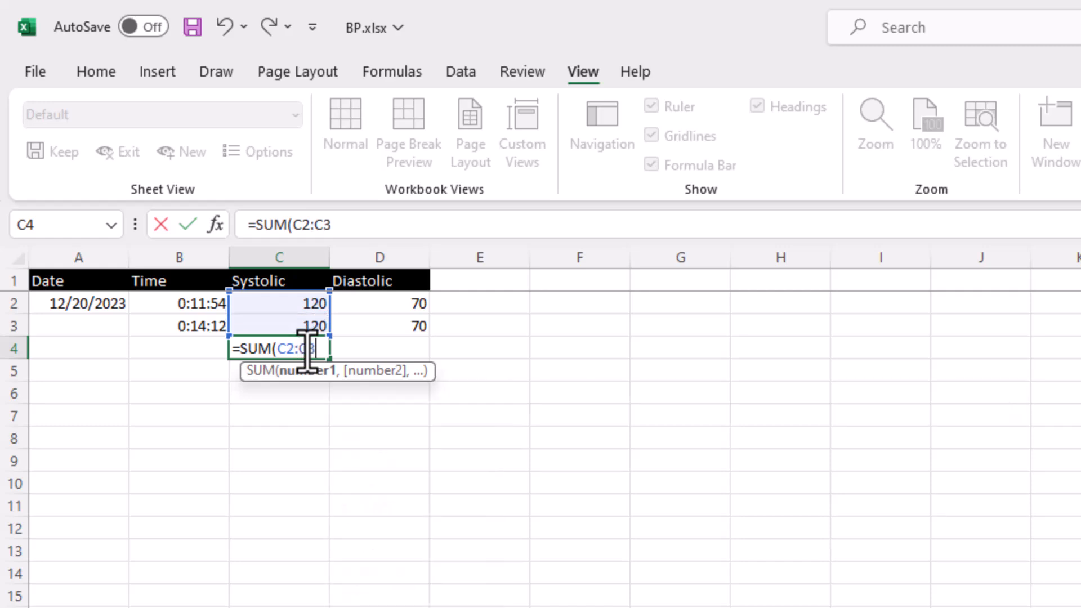
type(")")
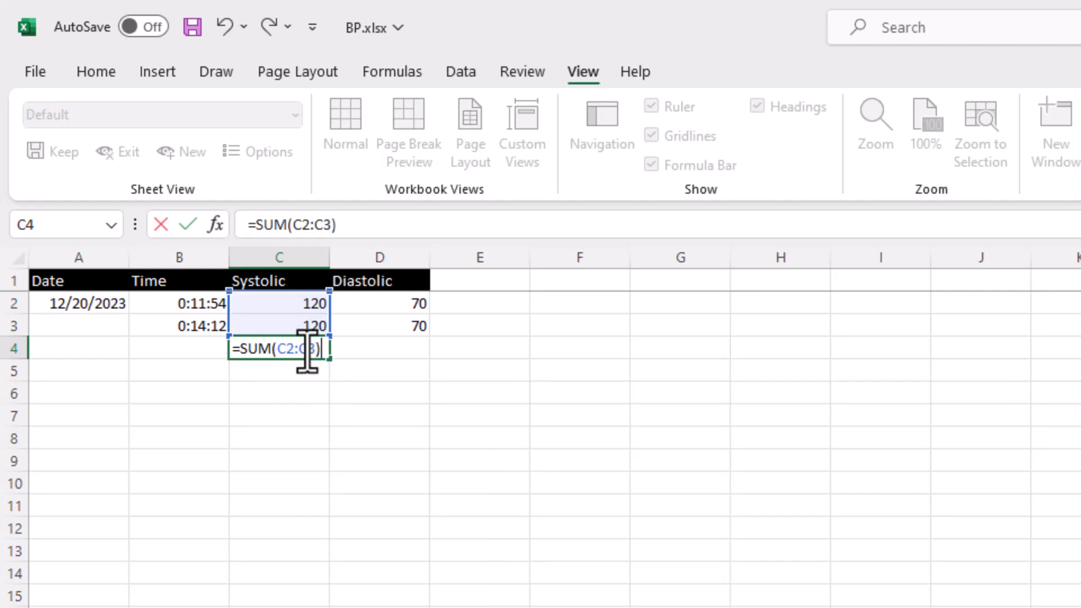
key("Return")
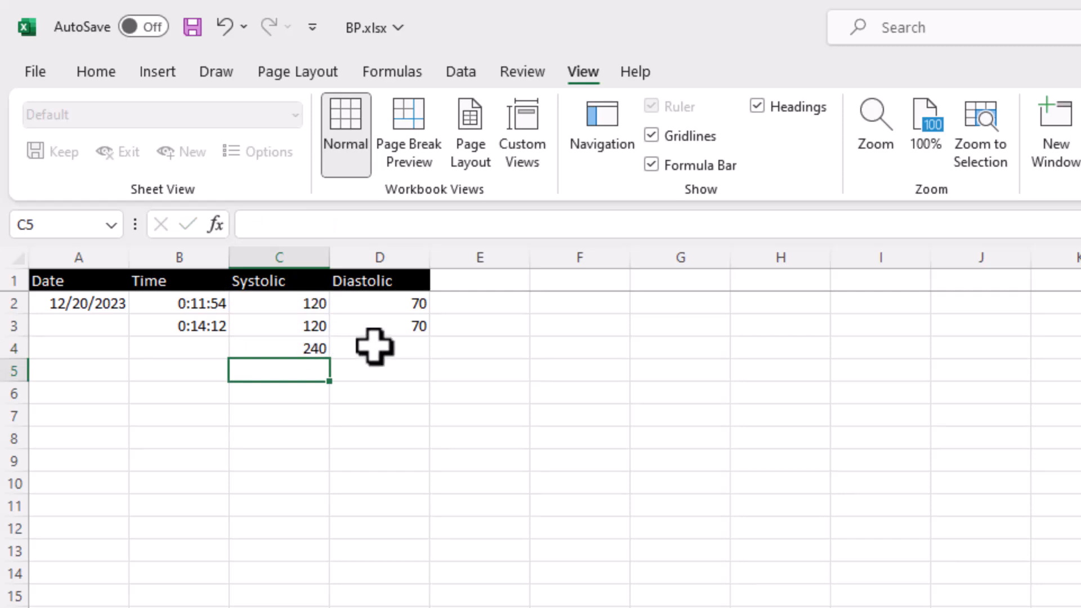
- Delete the SUM formula from cell C4
left_click(314, 349)
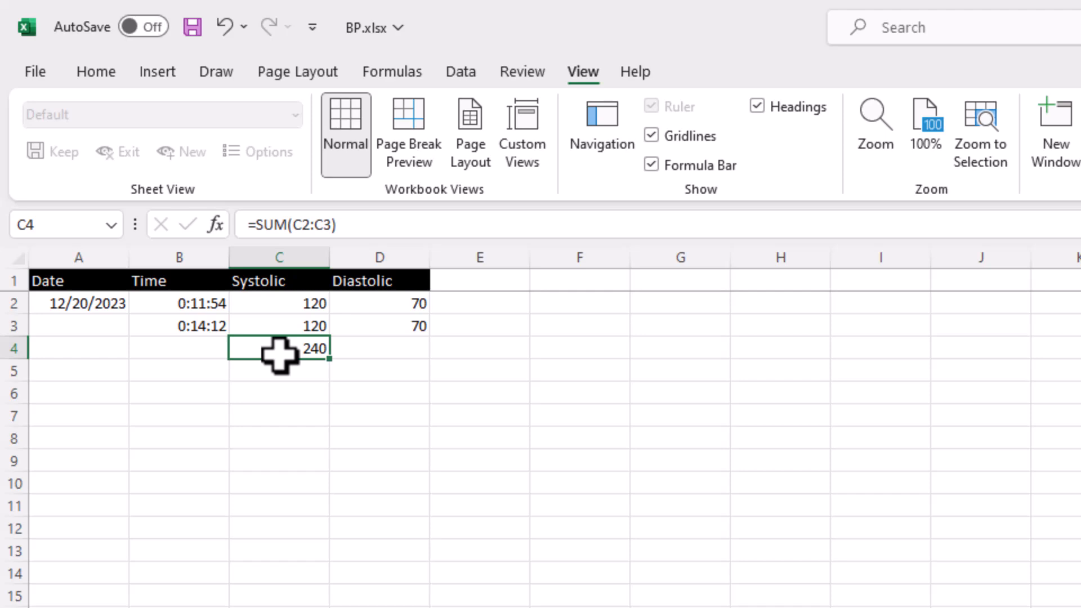
key("Delete")
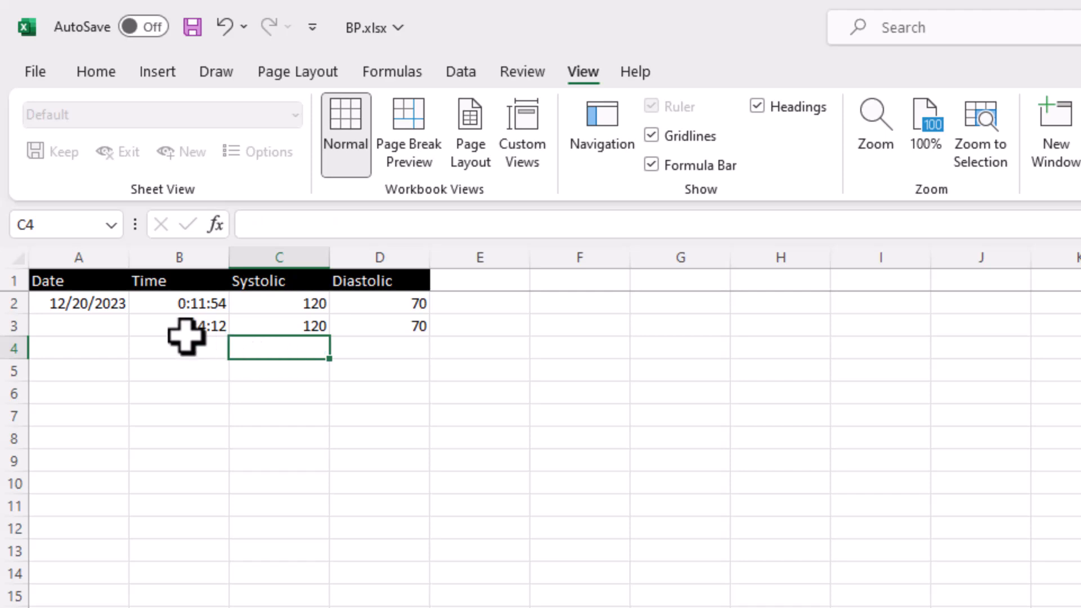
- Insert a blank row between the header row and the first reading
left_click(11, 303)
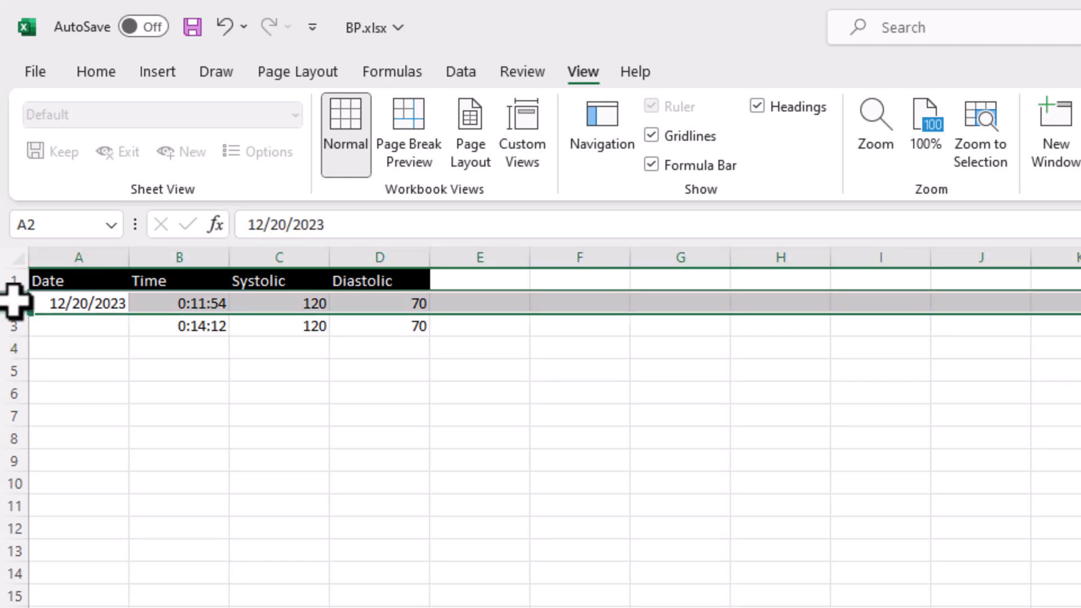
right_click(14, 304)
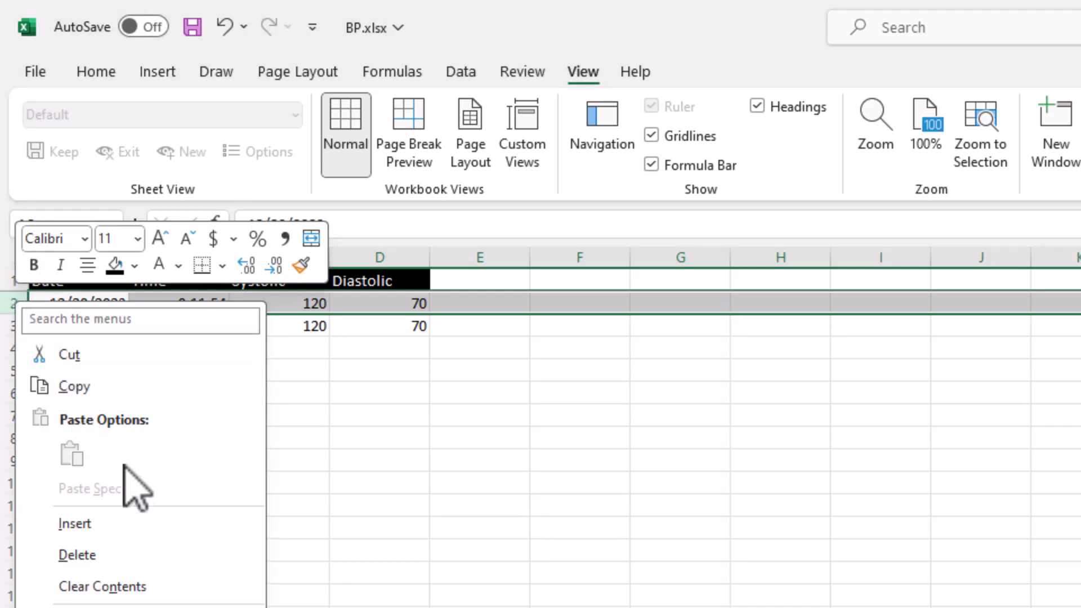
left_click(123, 521)
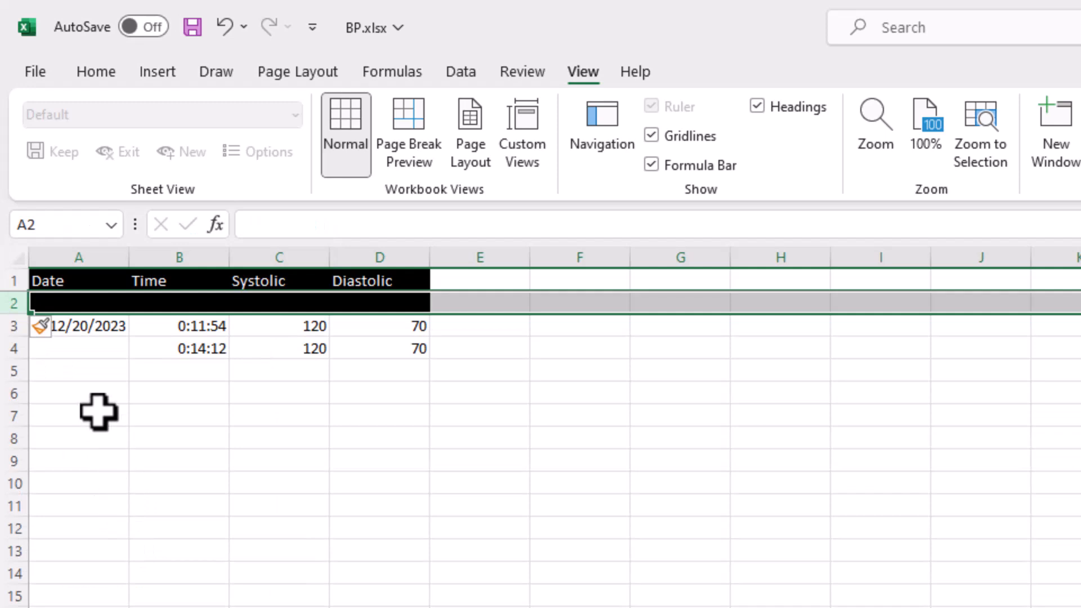
- Clear the inherited header formatting from A2:D2 by setting No Fill and the Automatic font color
left_click_drag(82, 296, 381, 307)
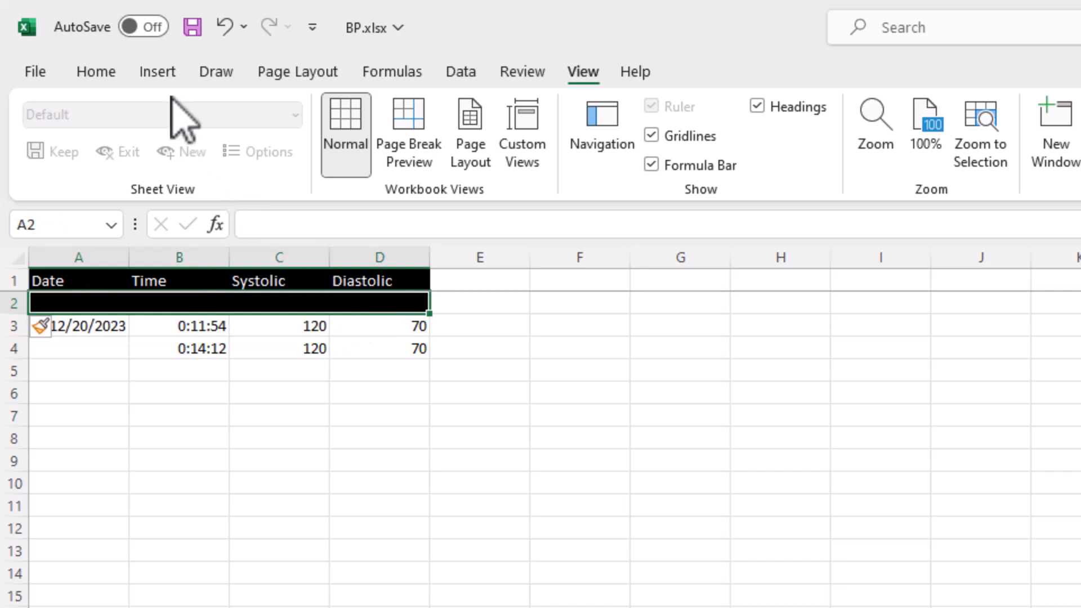
left_click(97, 69)
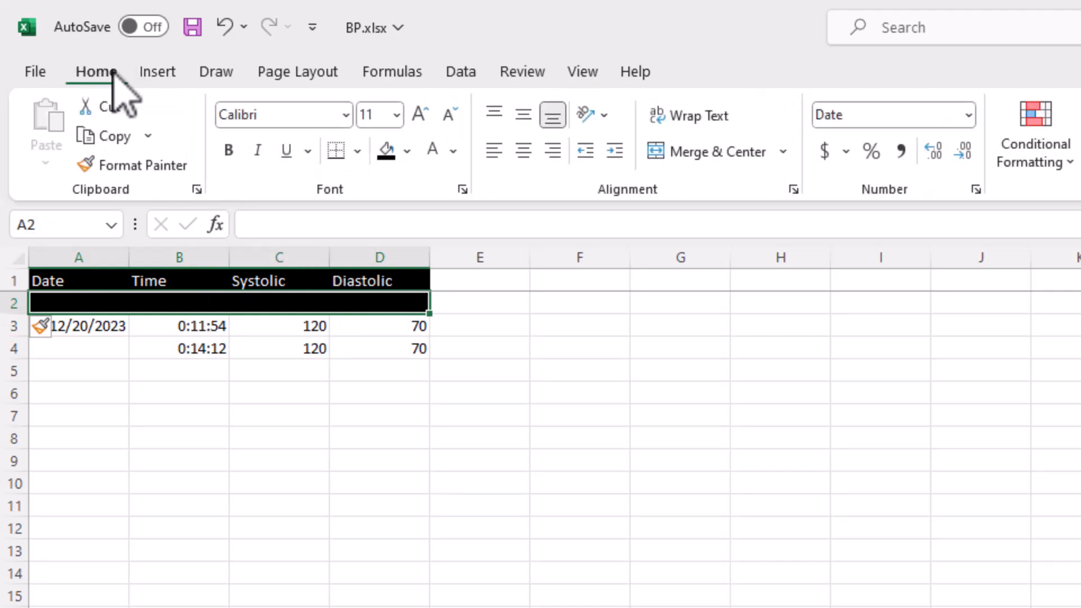
left_click(408, 150)
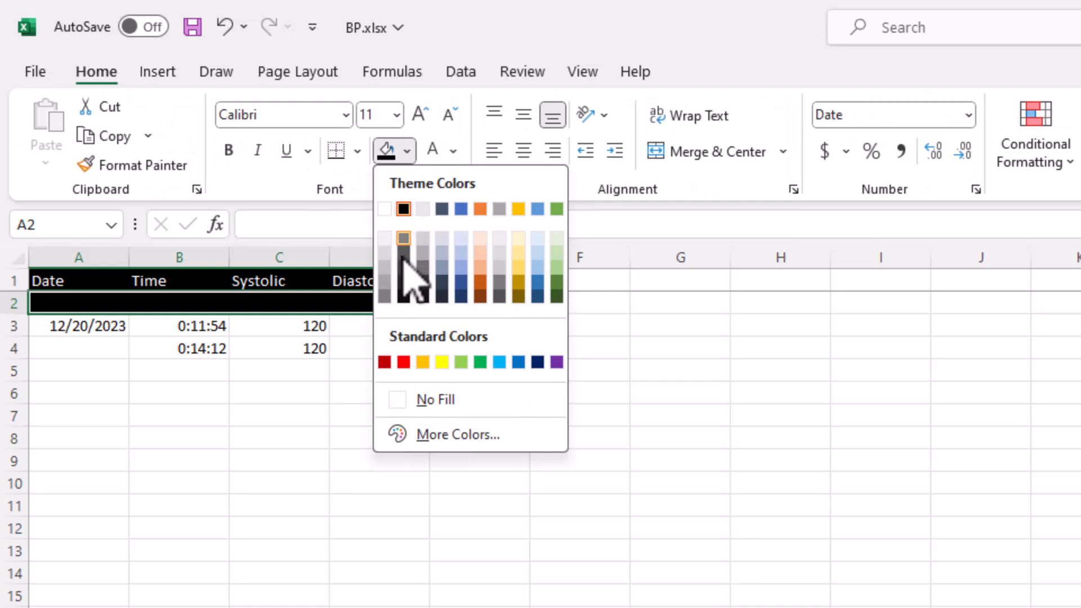
left_click(446, 398)
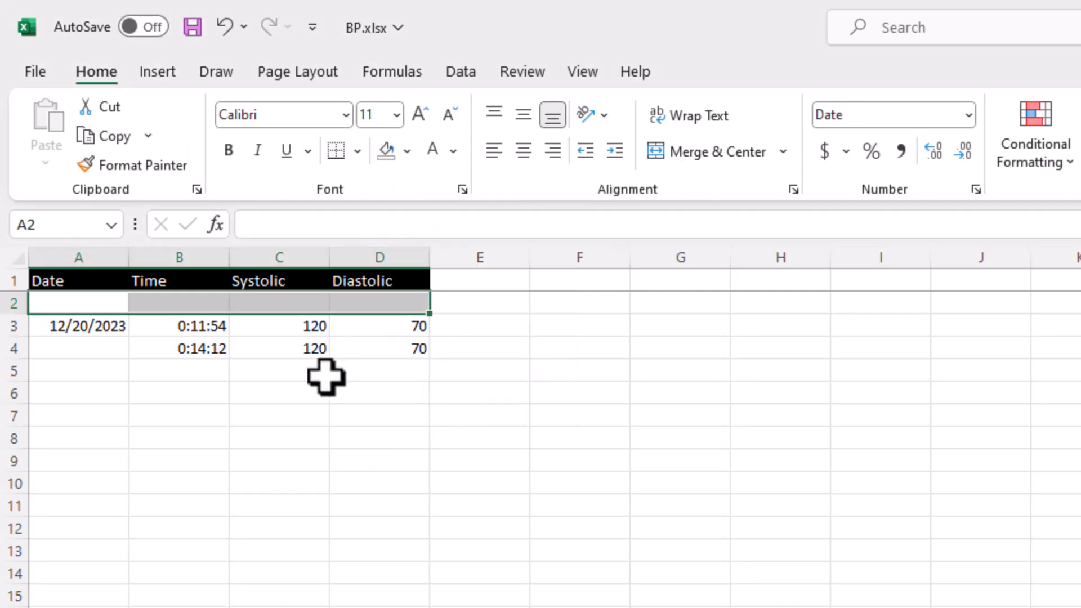
left_click(453, 151)
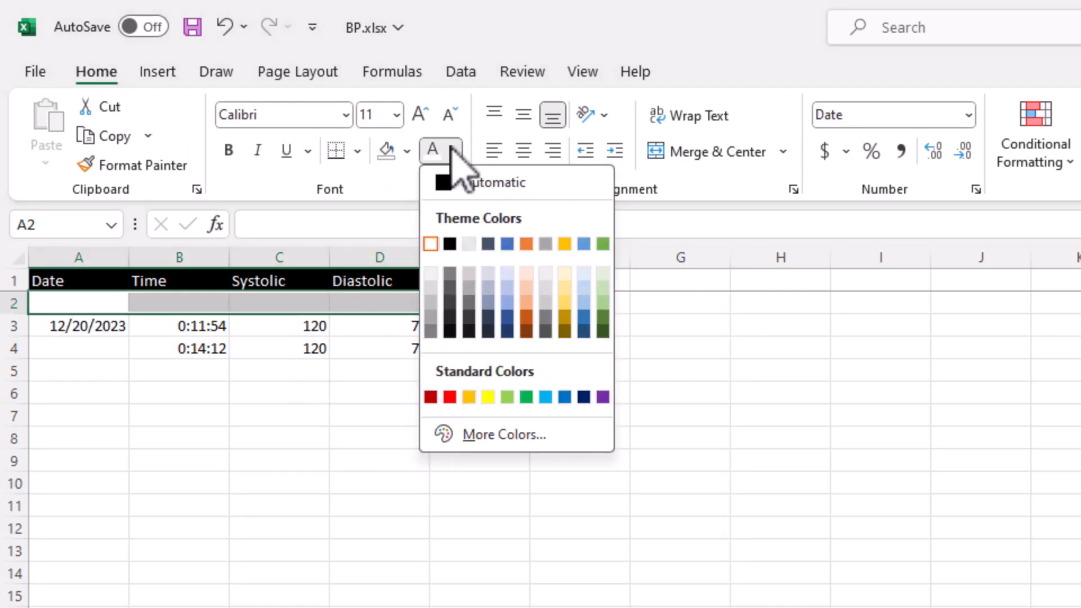
left_click(445, 181)
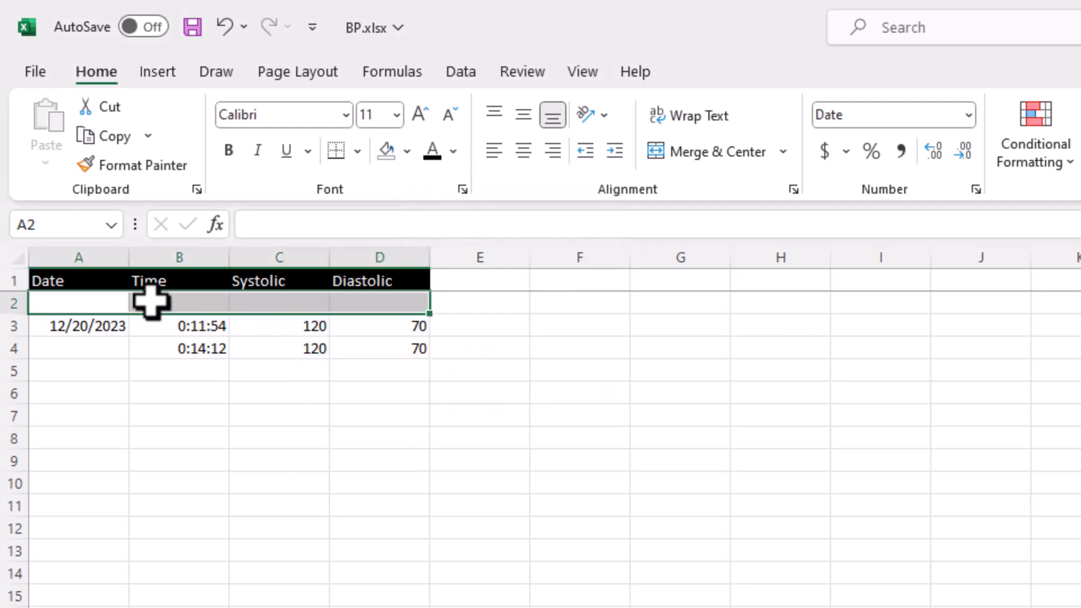
left_click(95, 303)
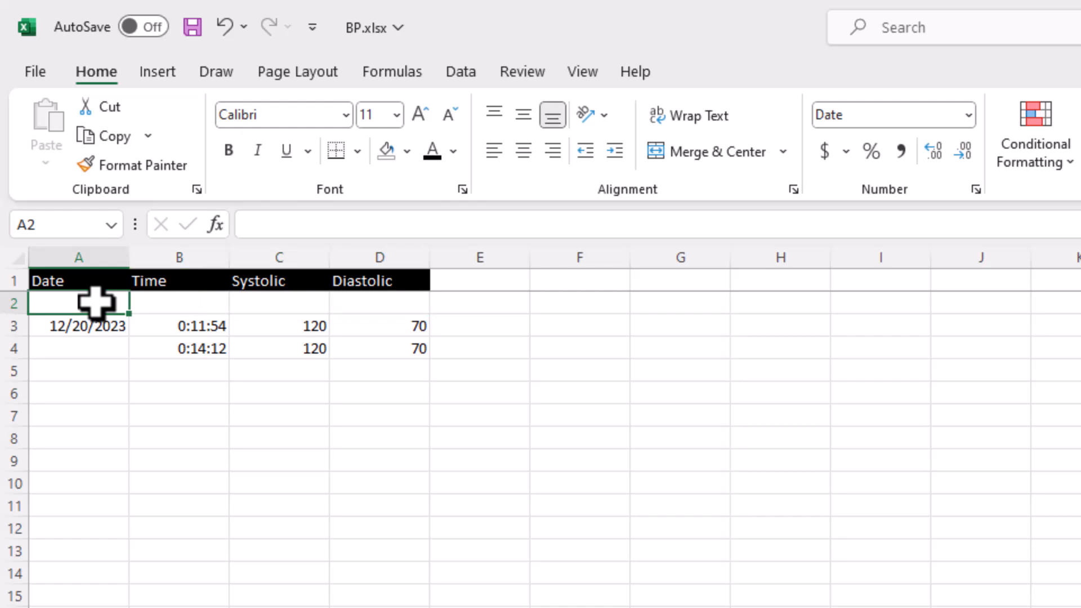
- Enter the formula =MAX(C3:C10000) in cell C2 to return the highest systolic reading
left_click(270, 302)
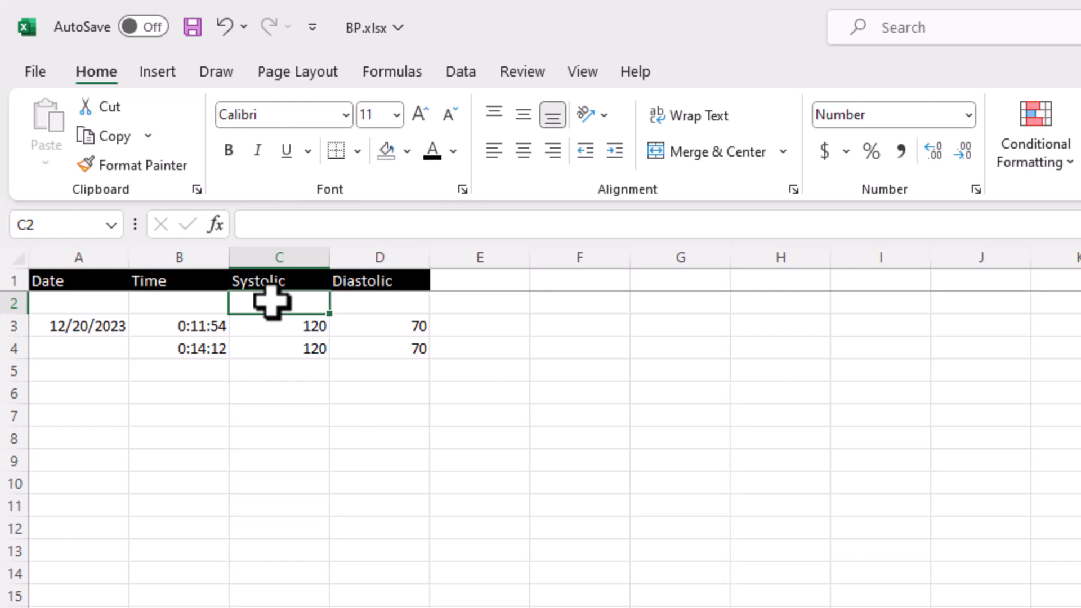
type("=")
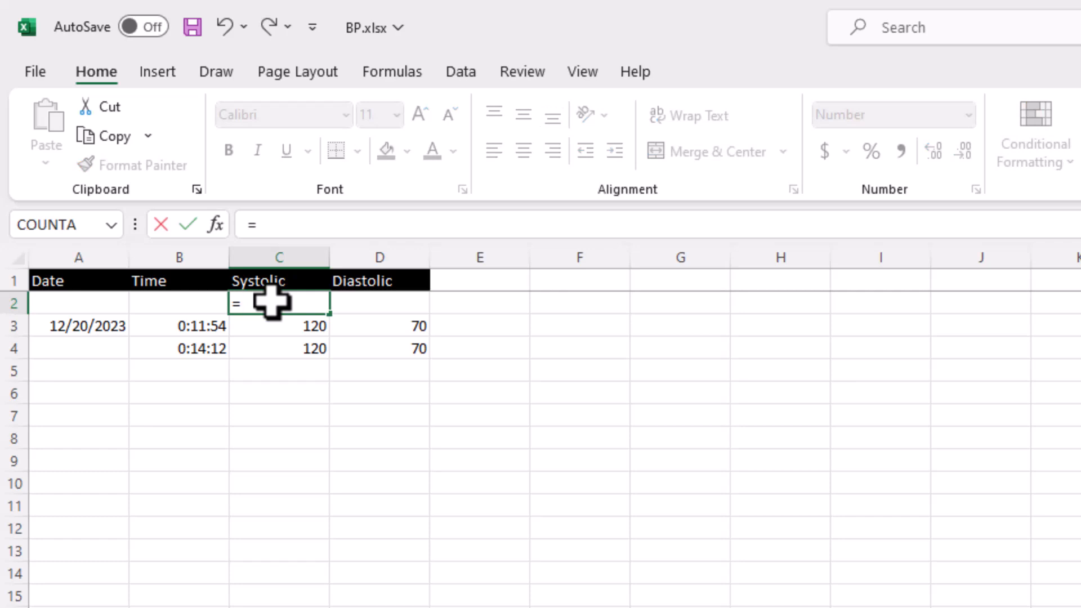
type("MA")
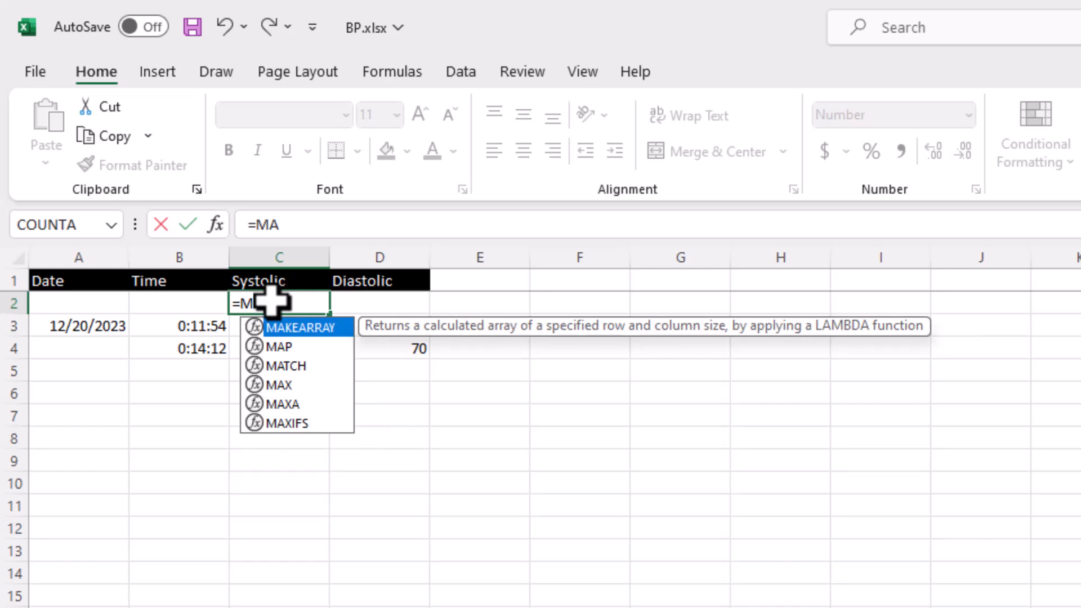
type("X")
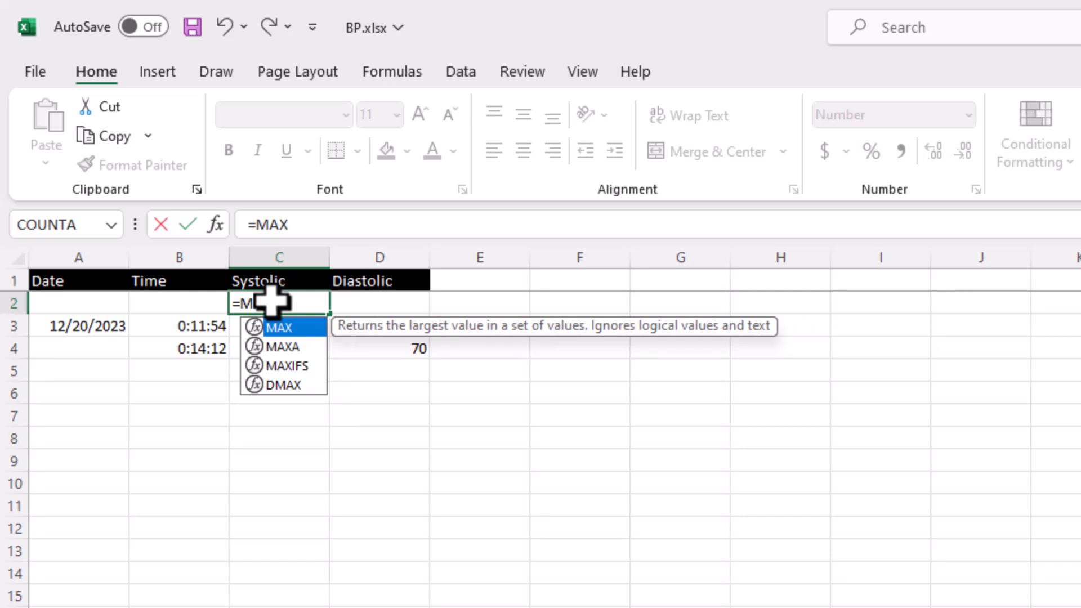
type("(")
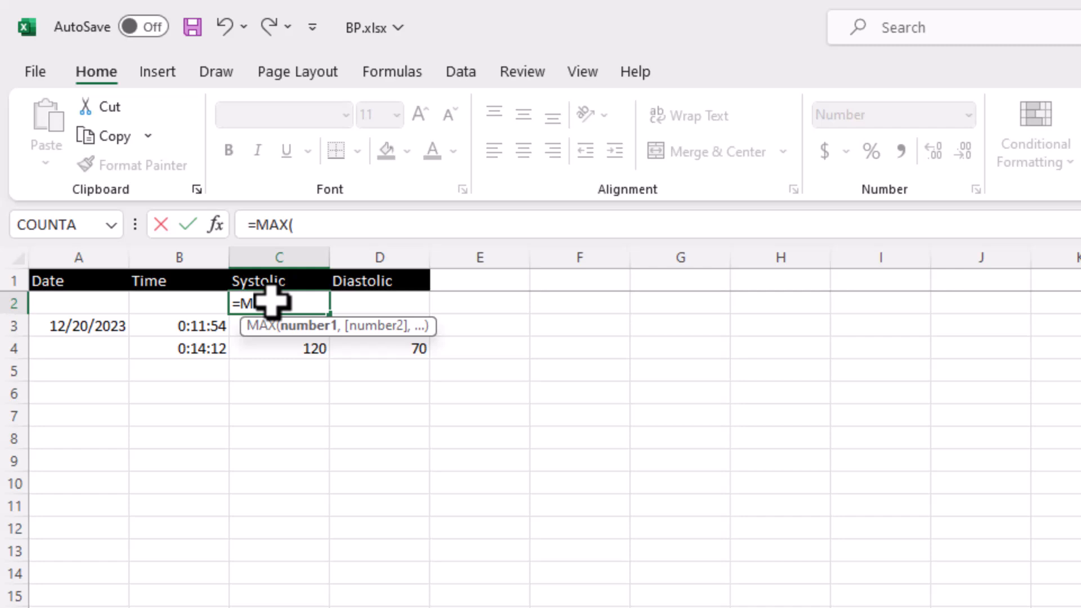
type("C")
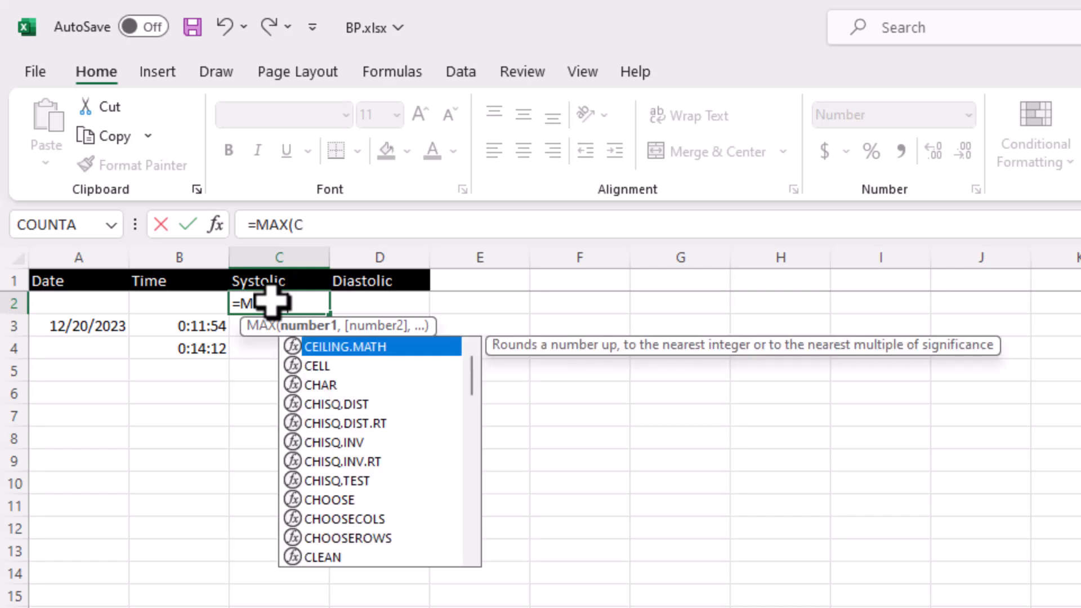
type("3")
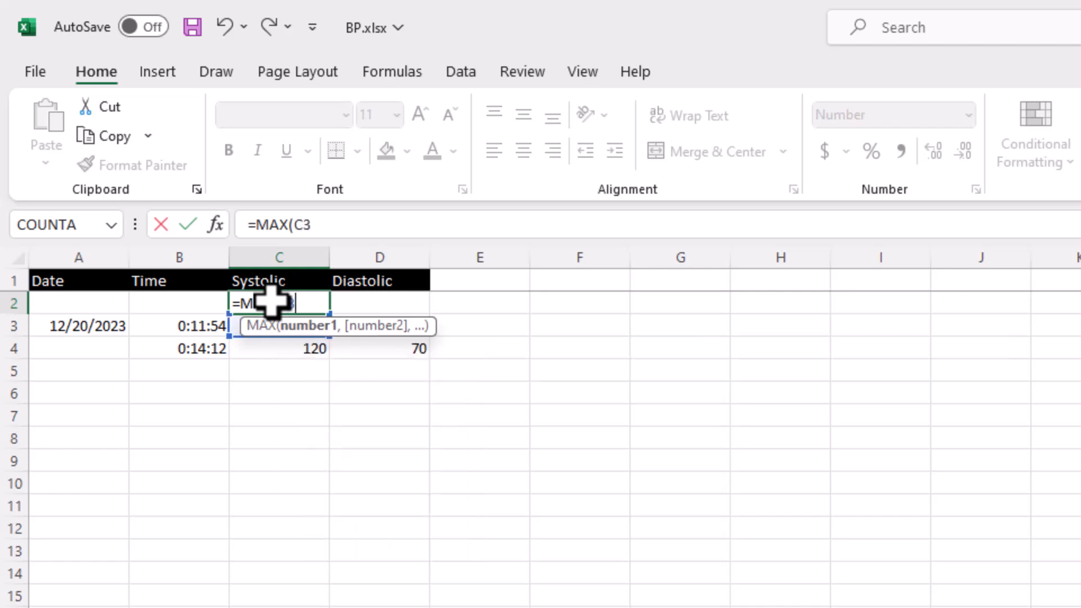
type(":C")
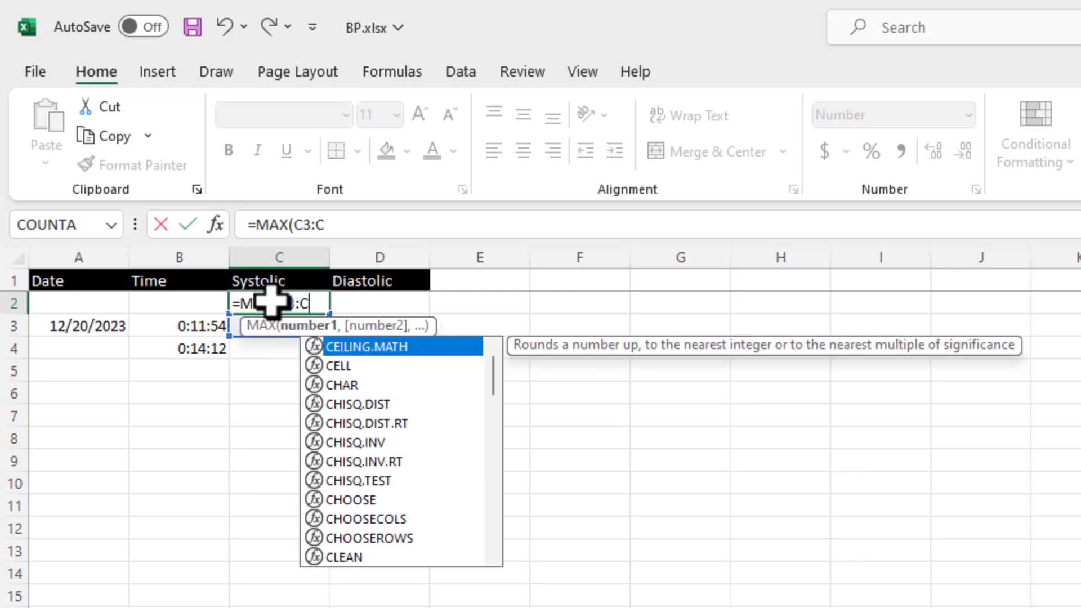
type("10000")
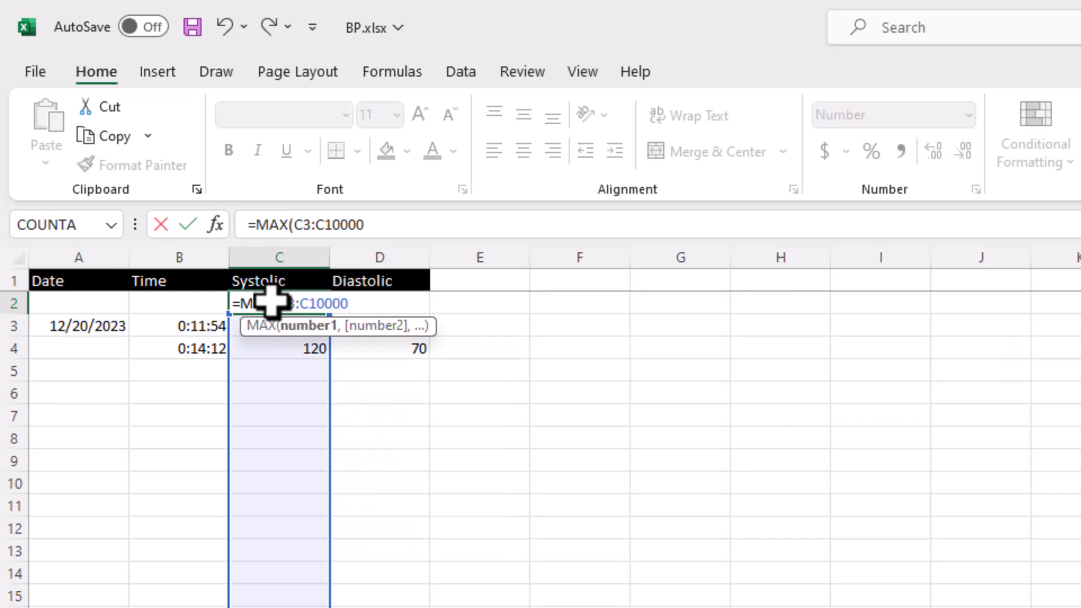
type(")")
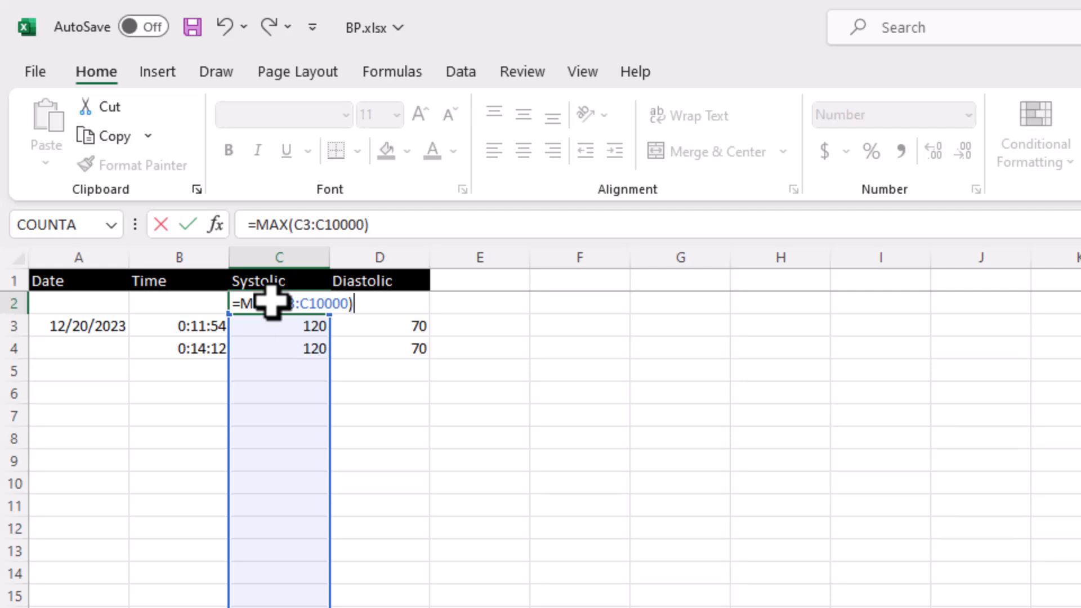
key("Return")
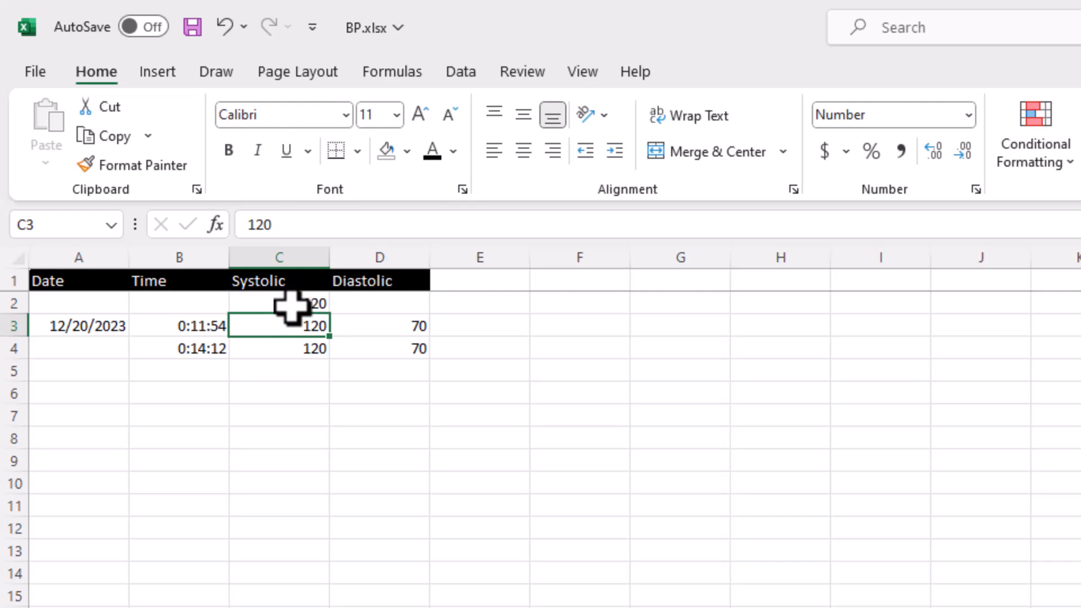
- Copy the MAX formula from C2 into D2 beneath the Diastolic header
left_click(292, 304)
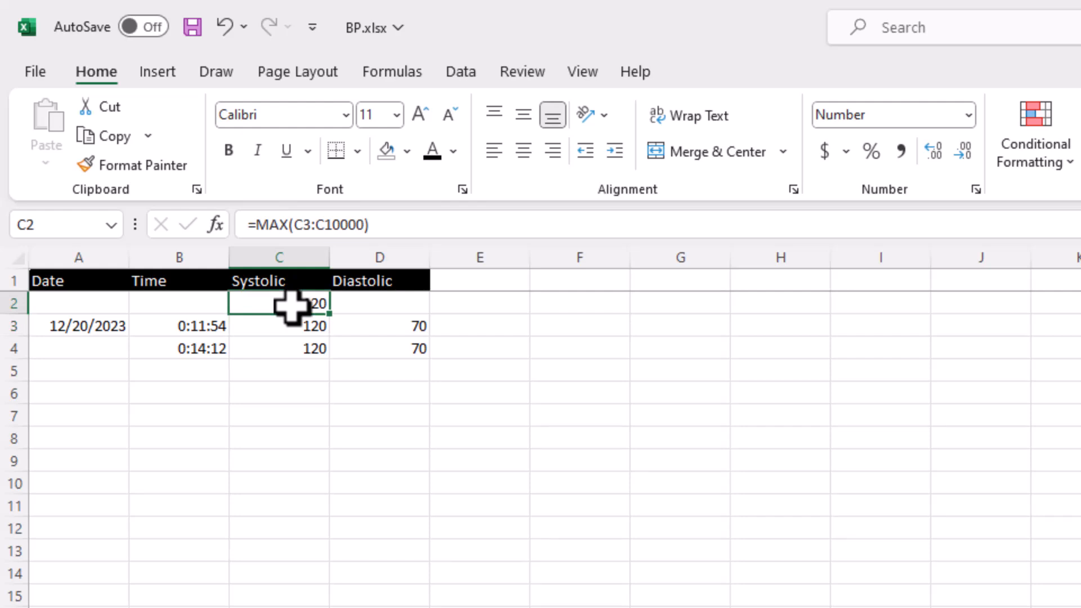
right_click(292, 309)
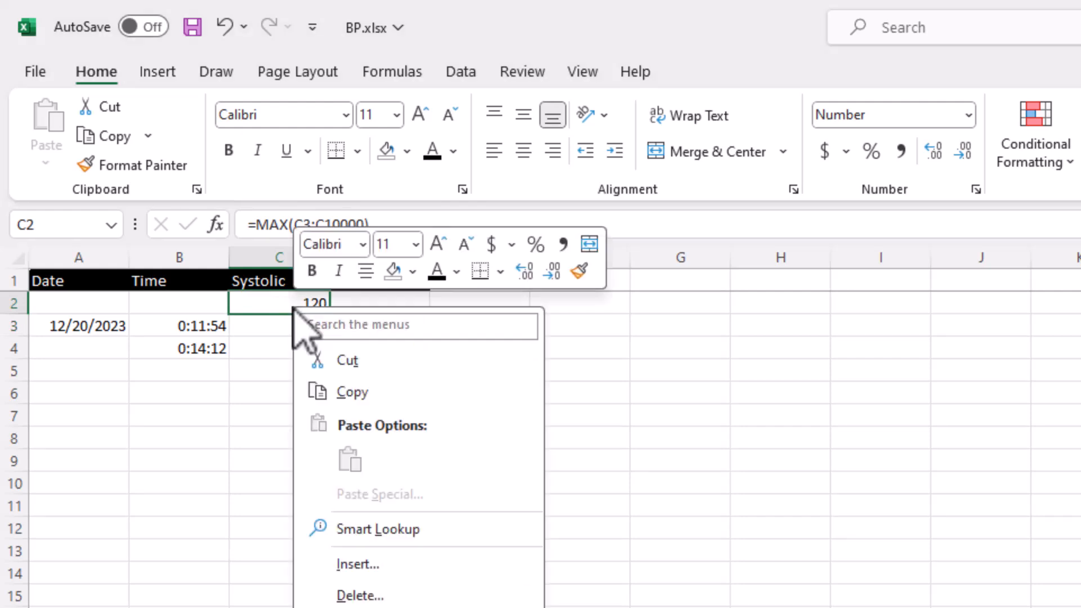
left_click(369, 393)
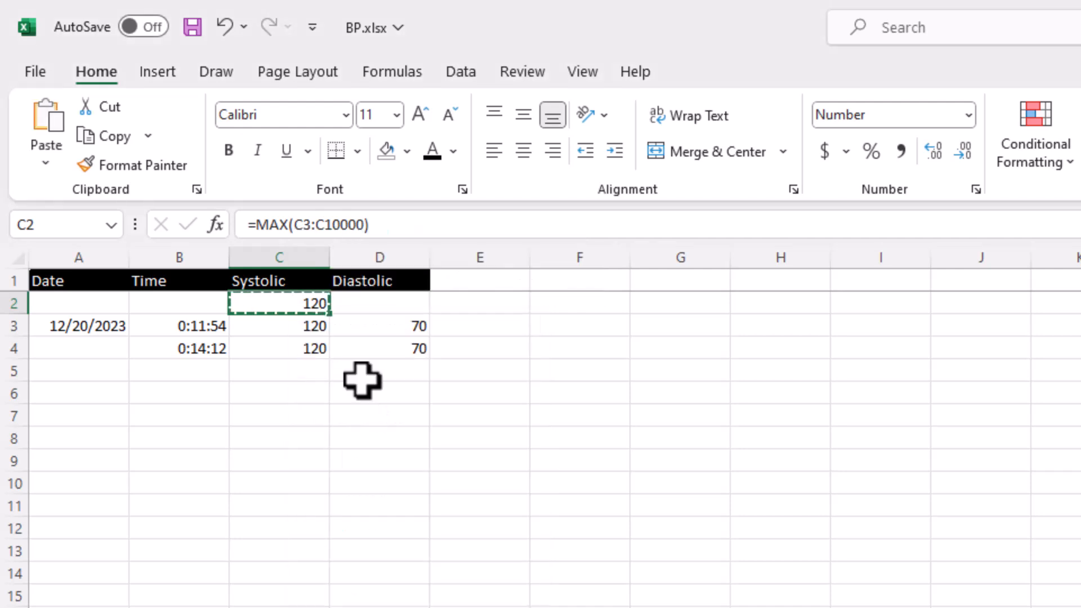
left_click(366, 306)
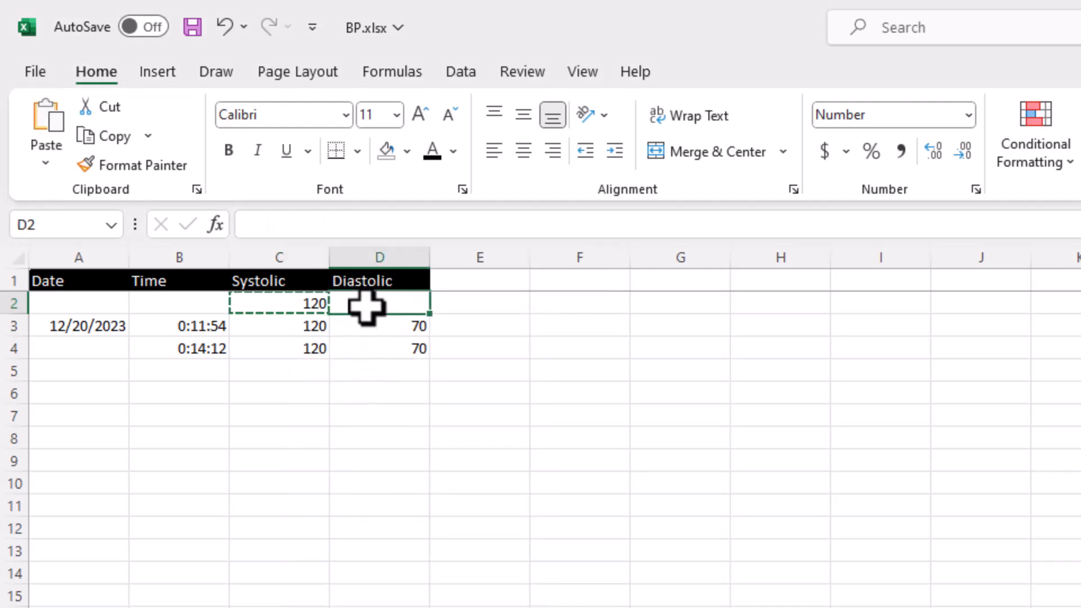
right_click(366, 307)
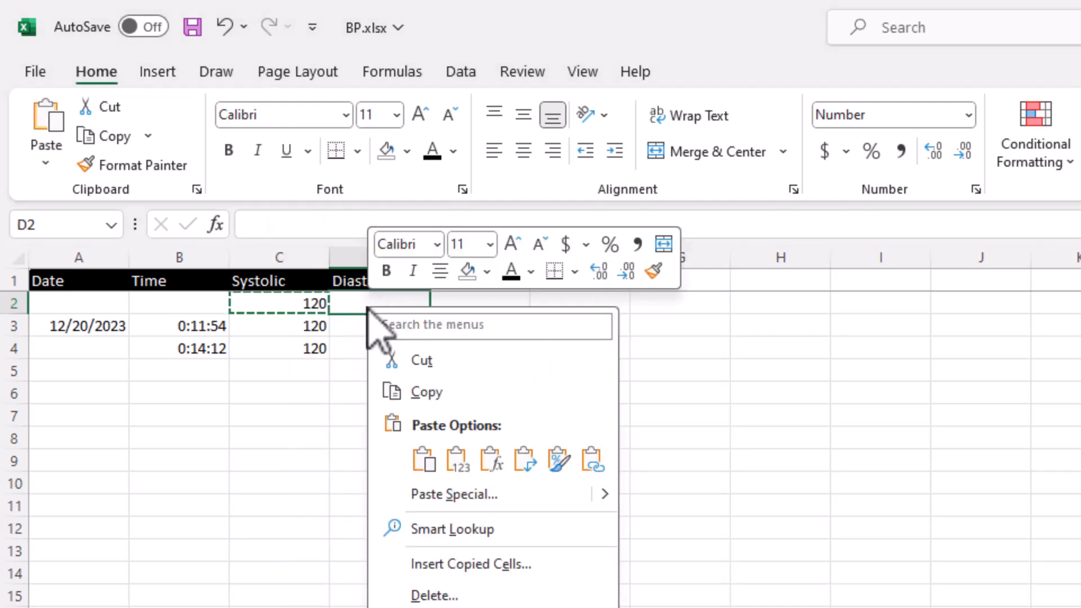
left_click(421, 459)
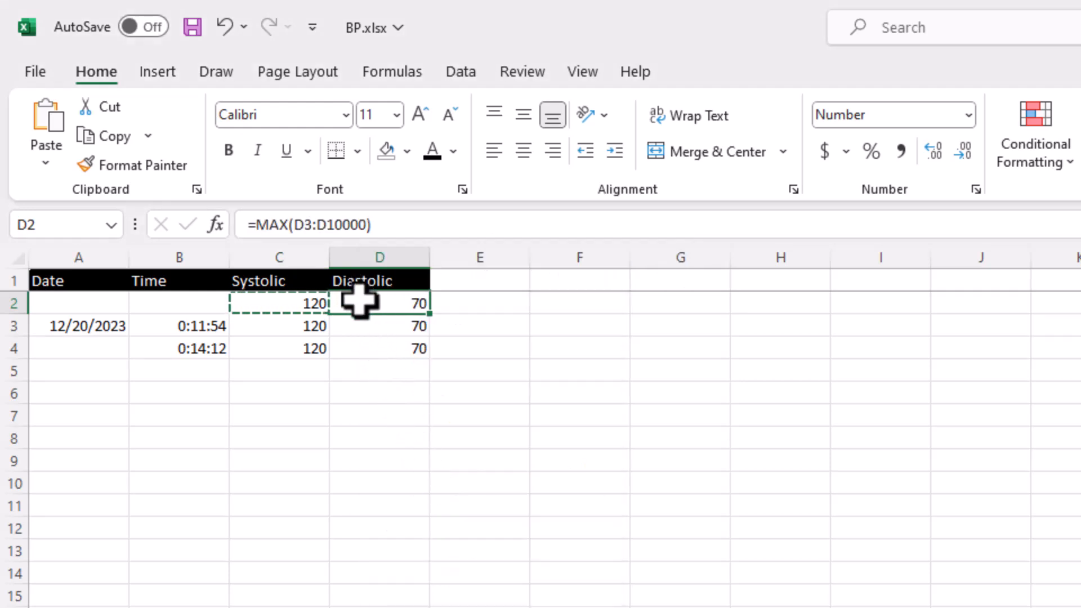
left_click(300, 304)
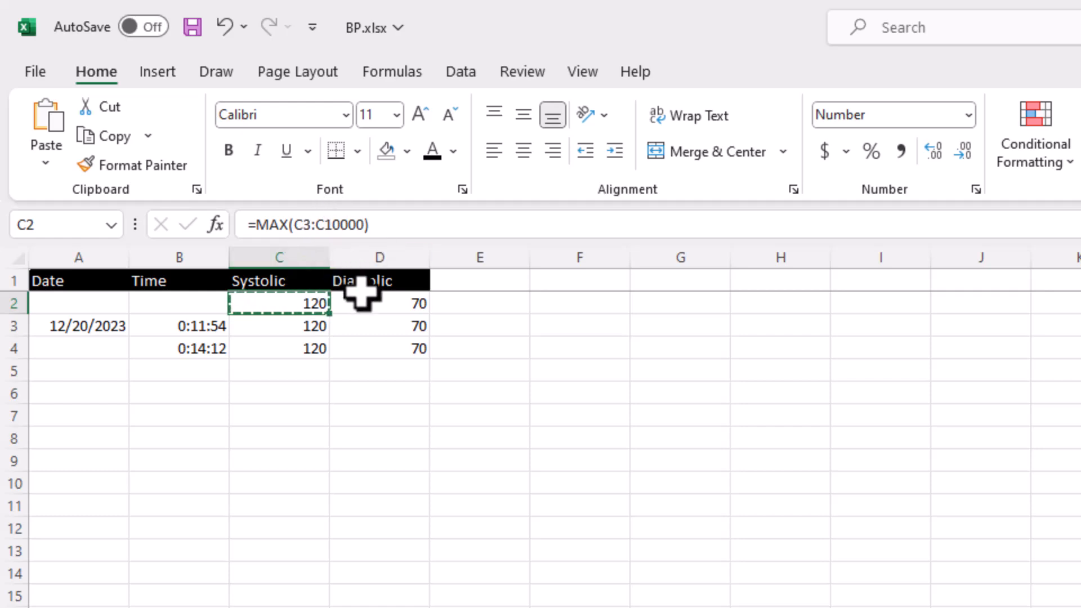
left_click(380, 308)
key("ctrl+v")
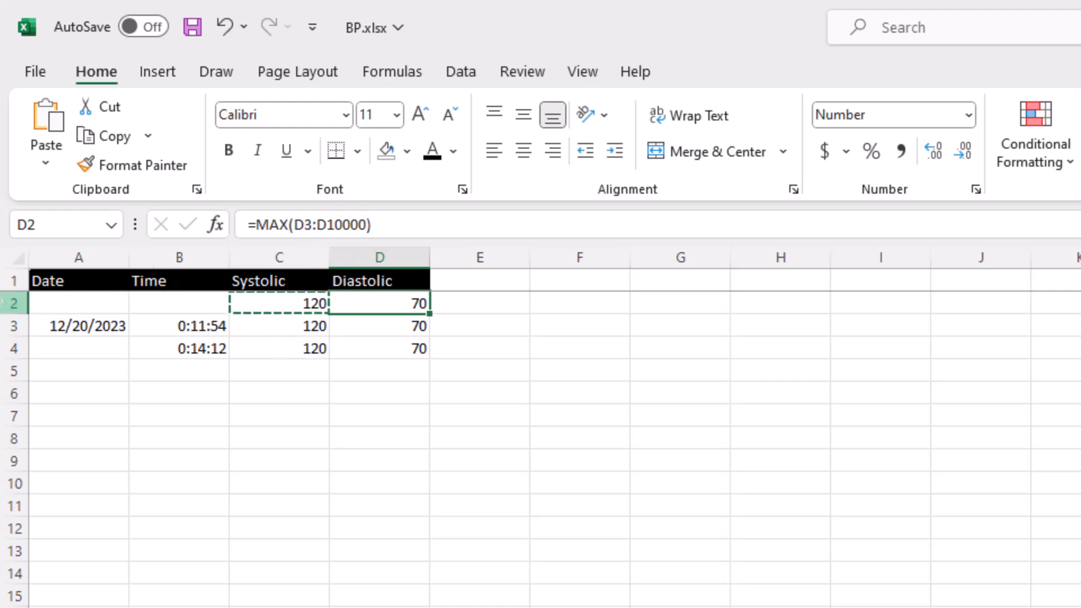
- Copy row 2 with the MAX formulas and insert the copied row above the 12/20/2023 reading as row 3
left_click(13, 302)
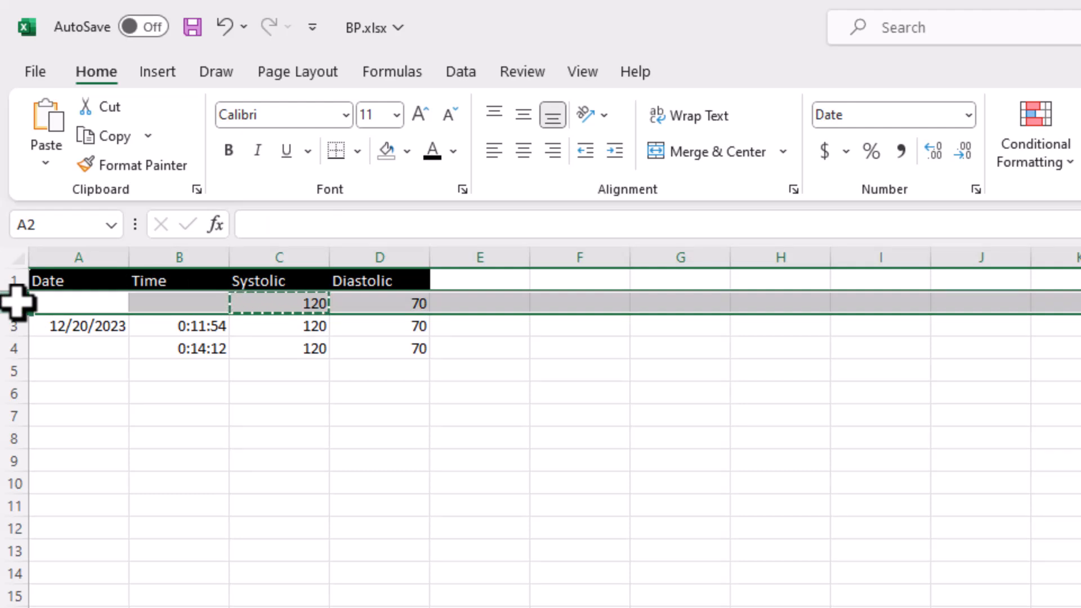
right_click(18, 304)
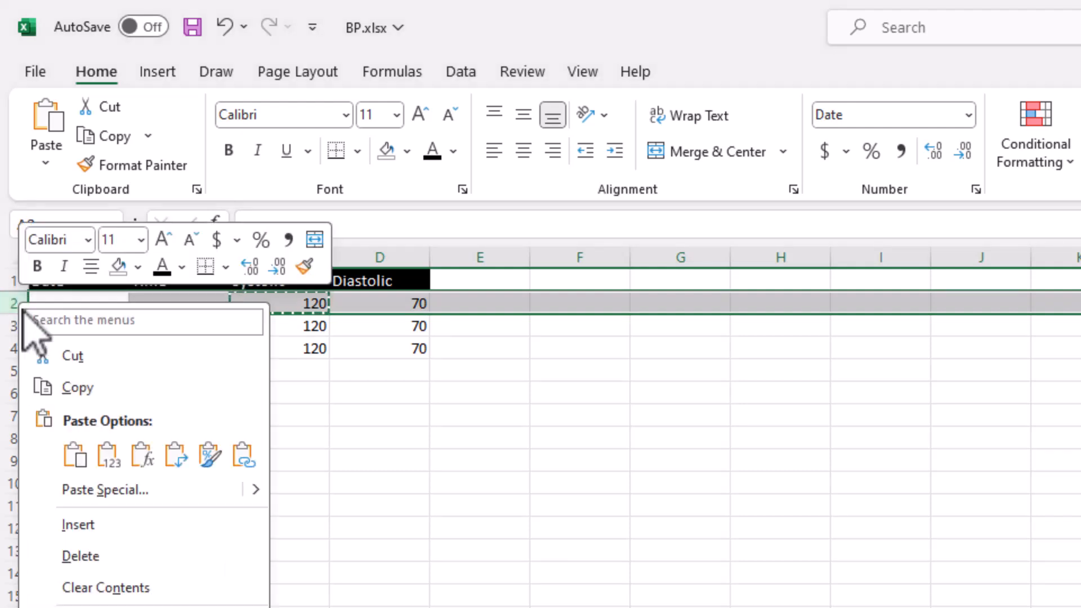
left_click(85, 387)
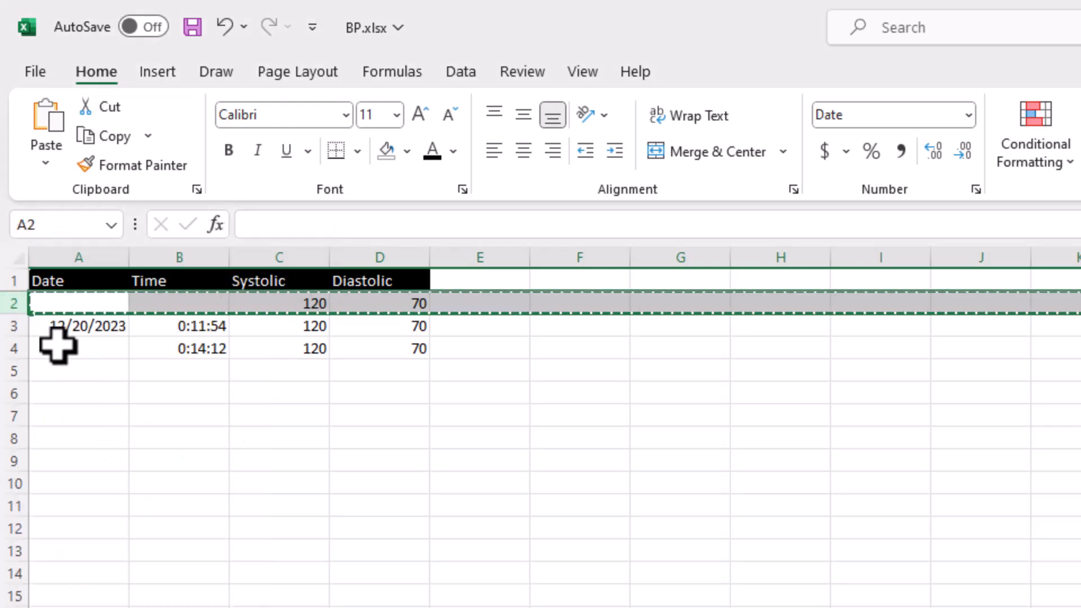
left_click(8, 325)
right_click(7, 326)
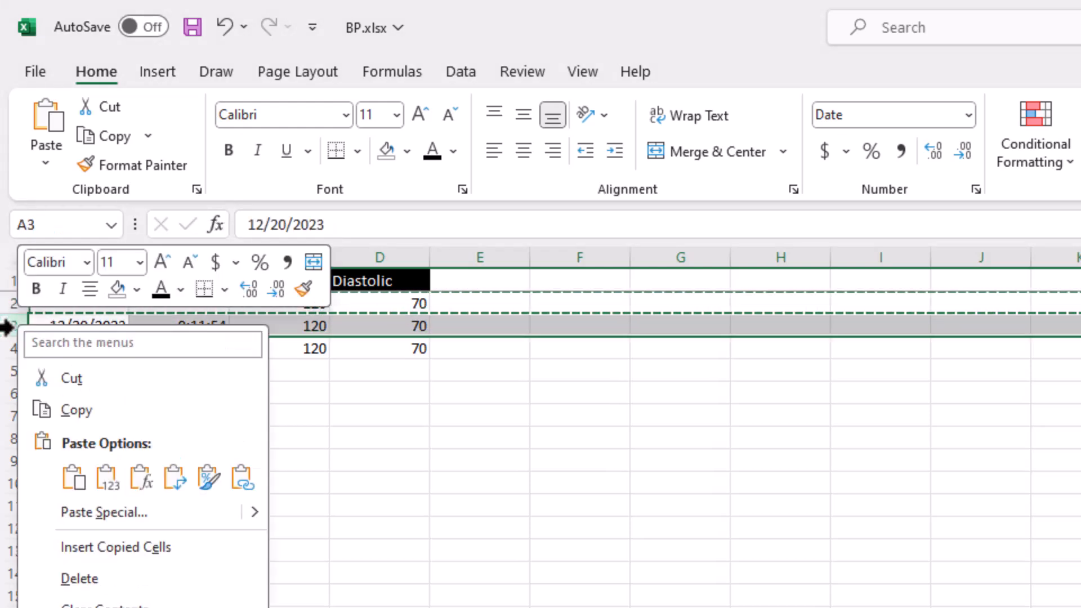
left_click(85, 545)
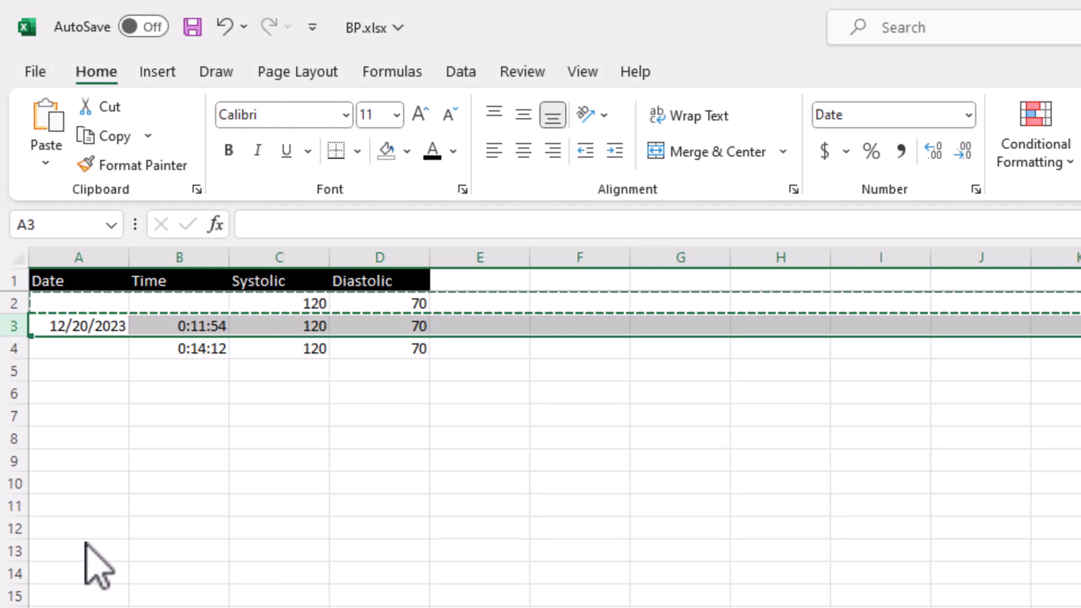
left_click(16, 351)
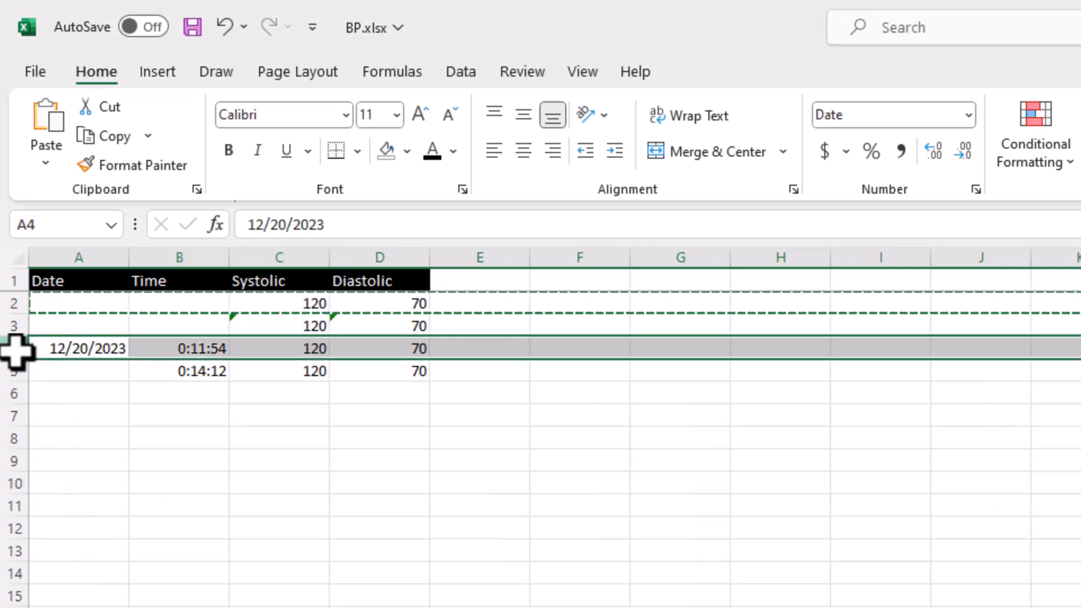
right_click(15, 352)
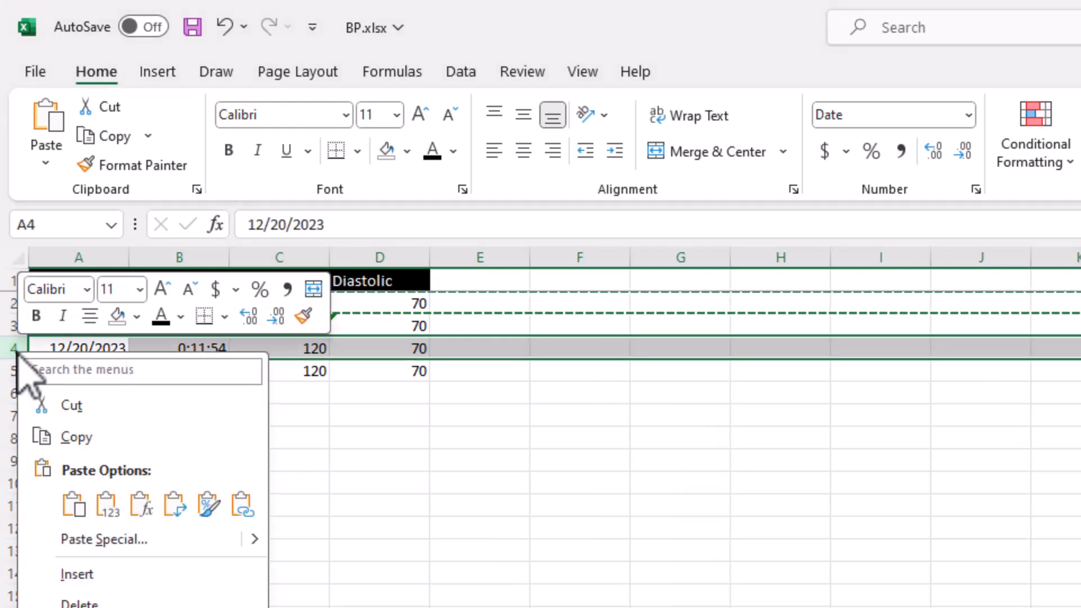
left_click(14, 326)
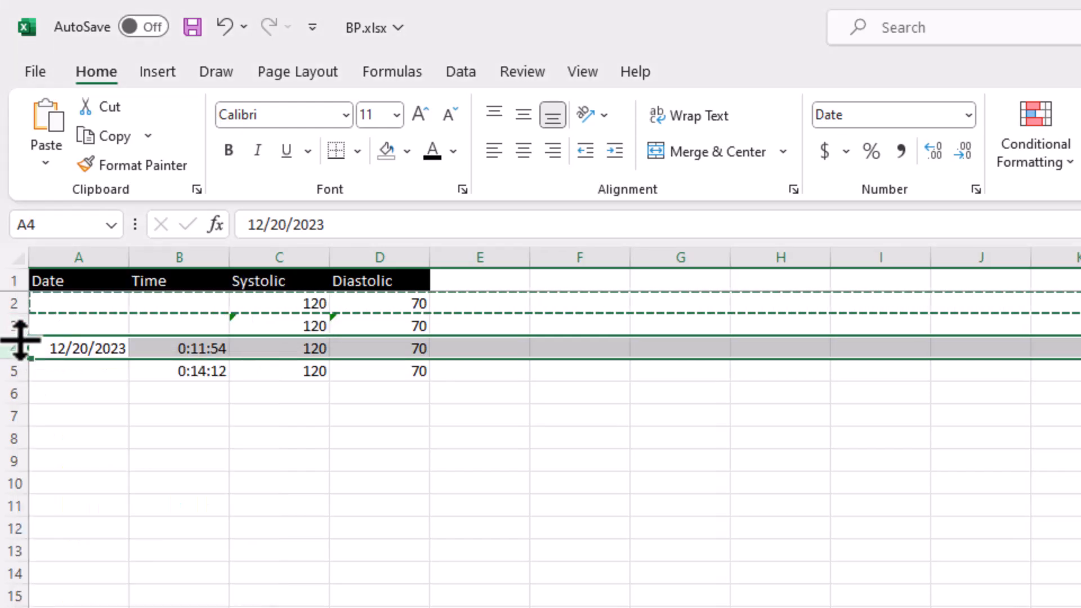
- Copy row 2 again and insert the duplicate as row 4, directly above the 12/20/2023 reading
left_click(8, 303)
right_click(8, 303)
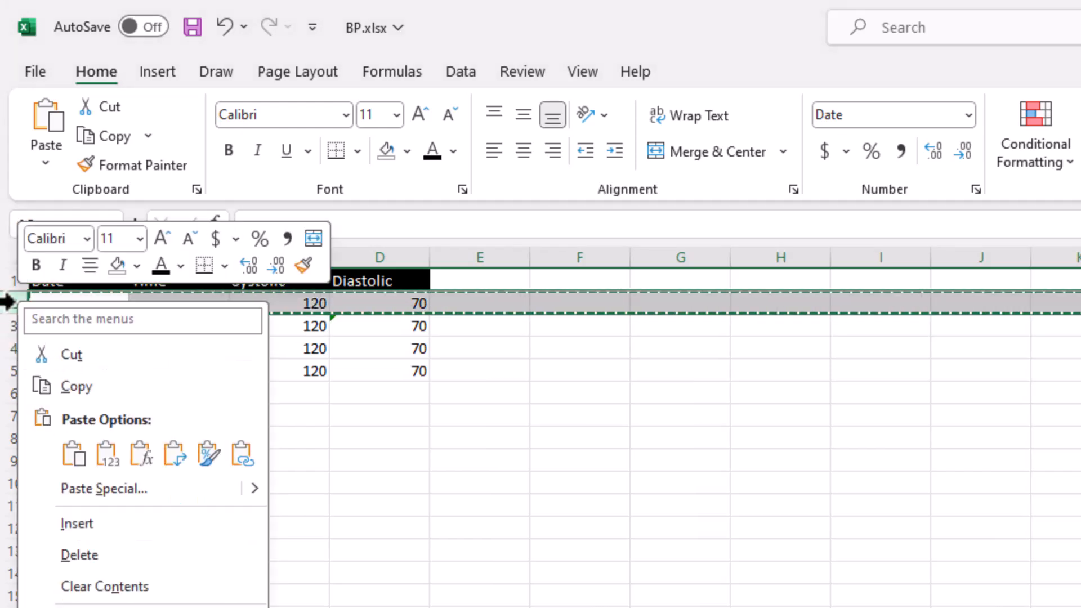
left_click(72, 384)
left_click(14, 346)
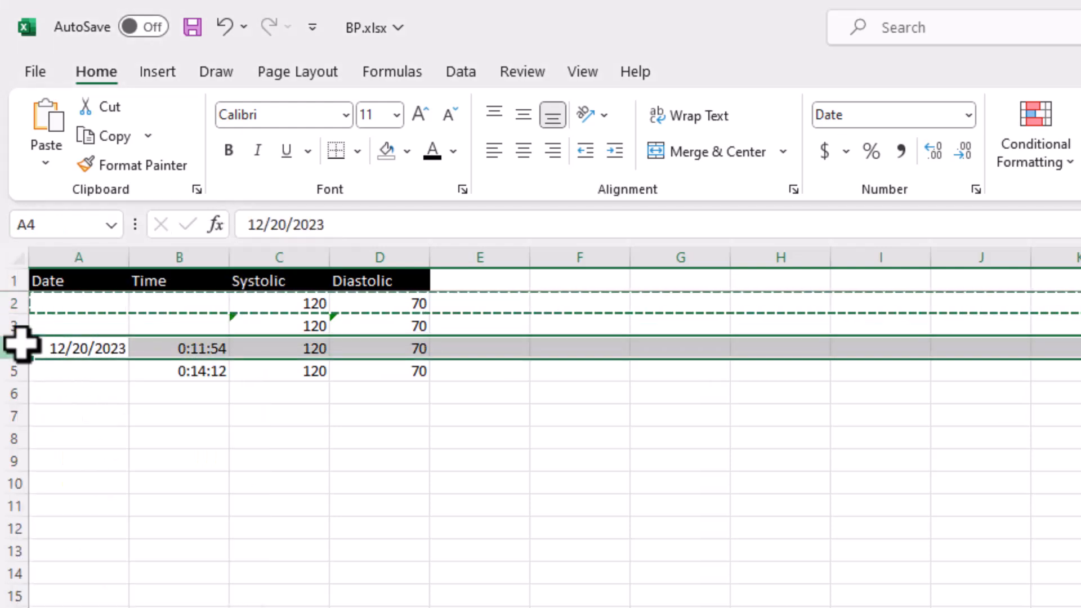
right_click(12, 345)
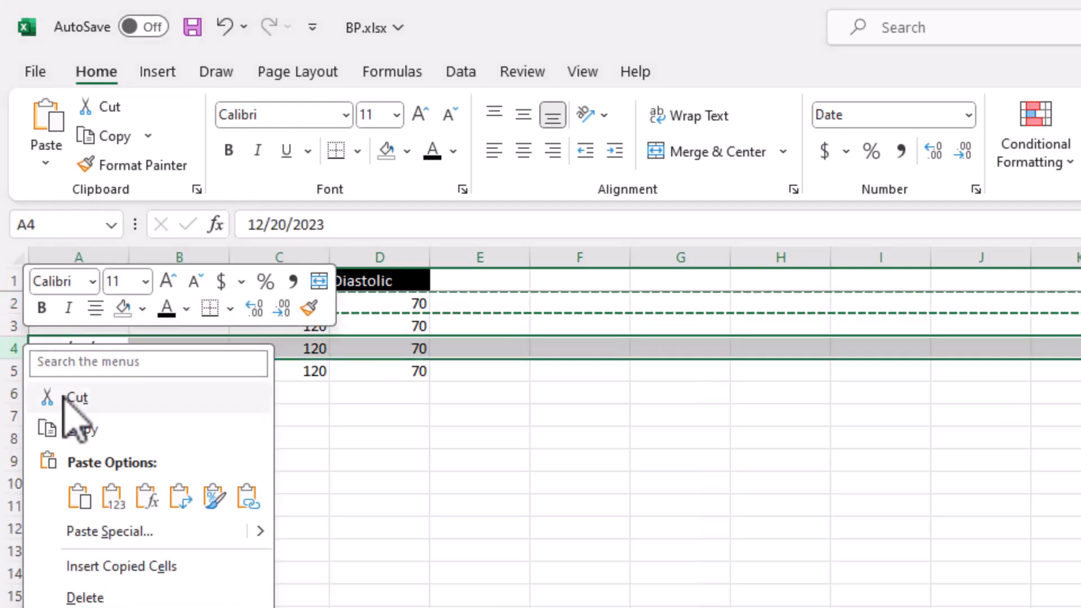
left_click(85, 565)
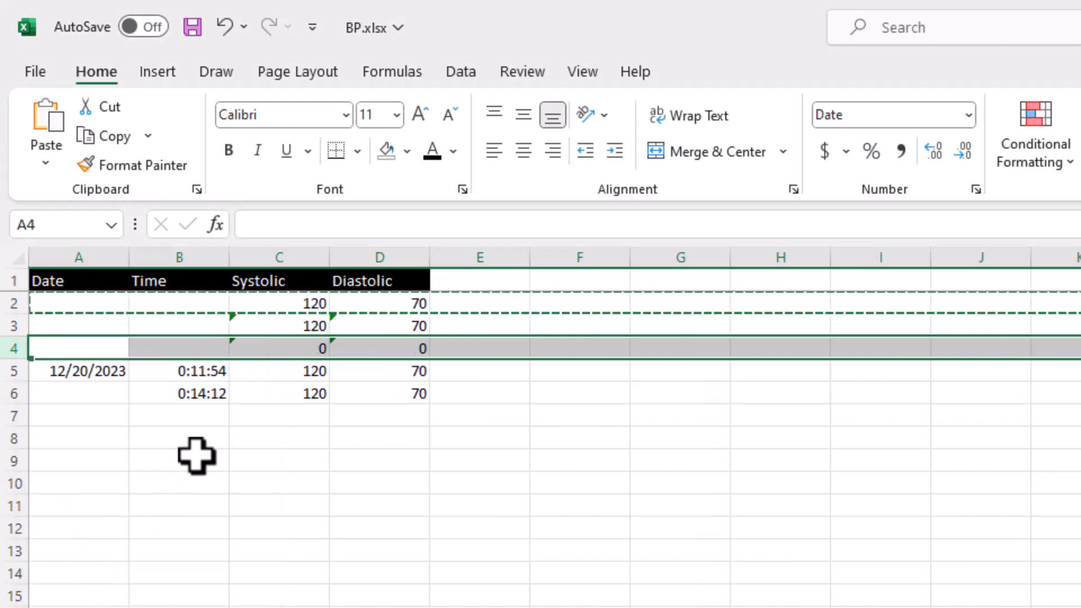
- Make the row references in C2's MAX formula absolute so that it reads =MAX(C$5:C$10002)
left_click(296, 343)
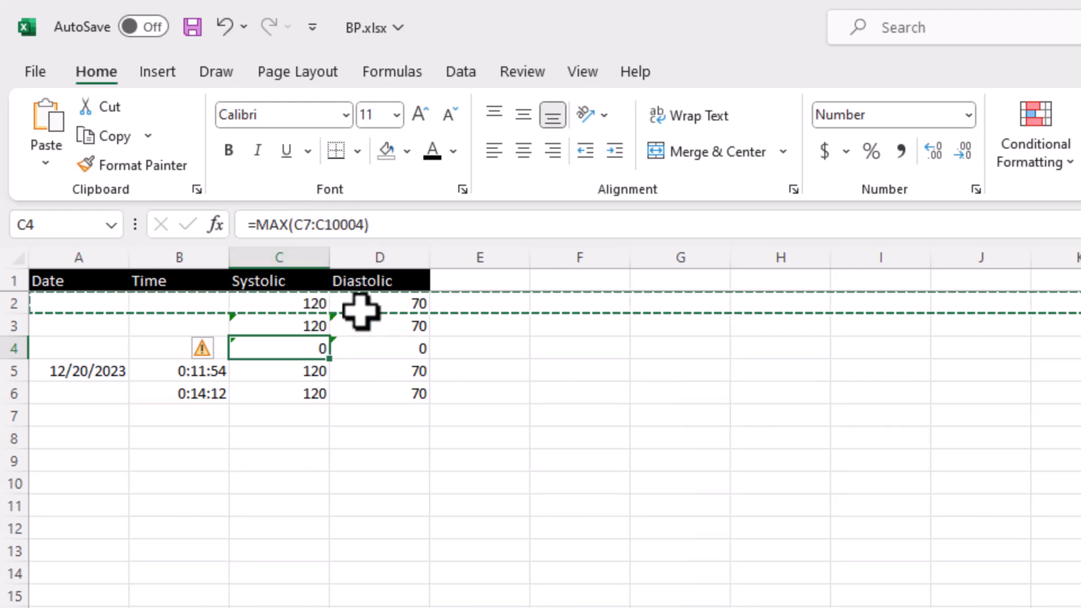
left_click(303, 300)
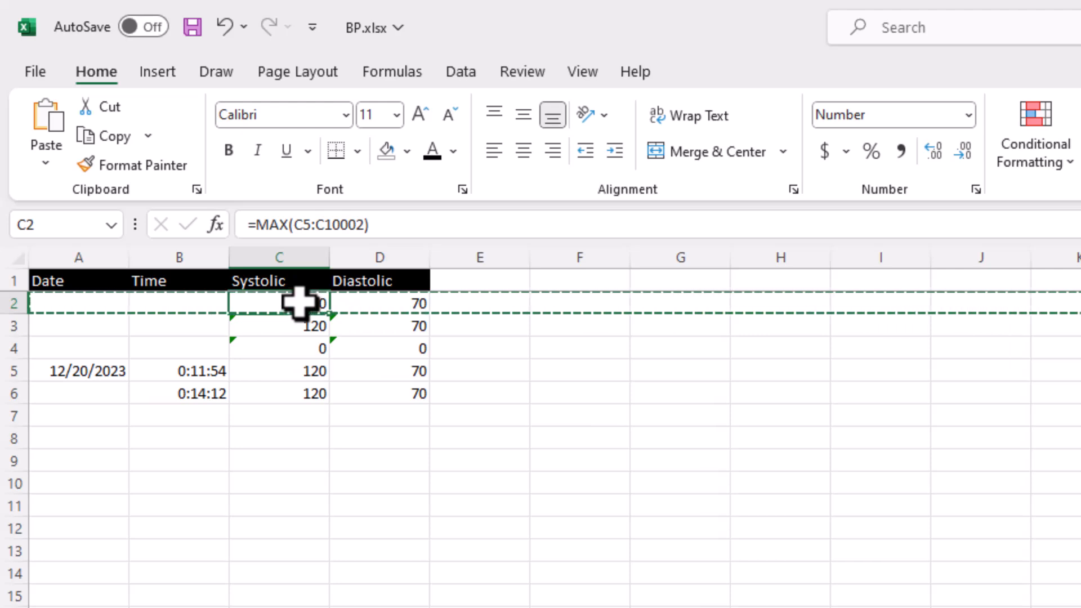
left_click(309, 226)
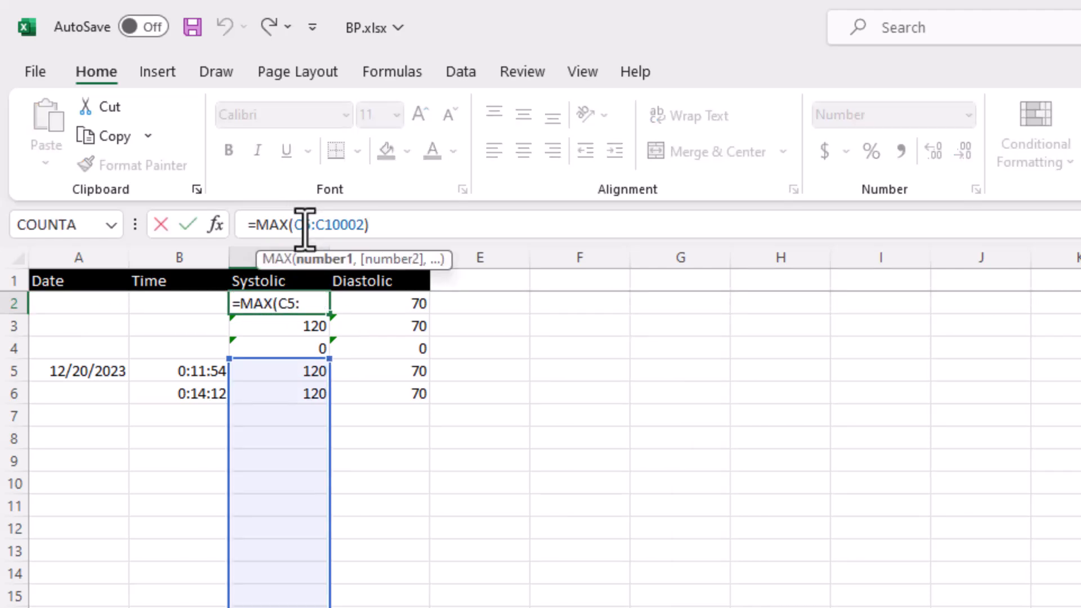
type("$")
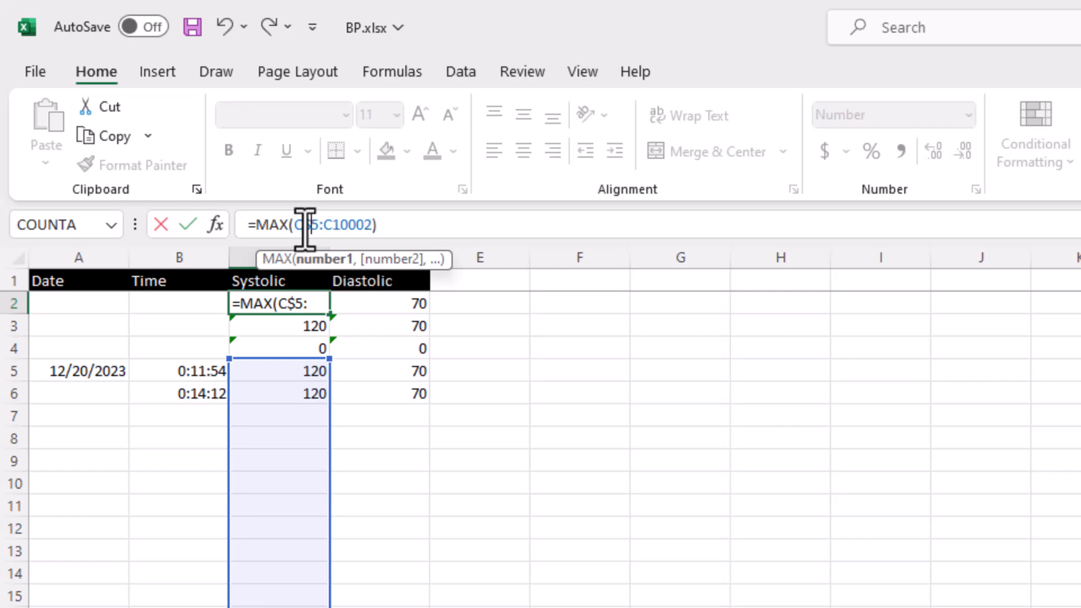
left_click(334, 225)
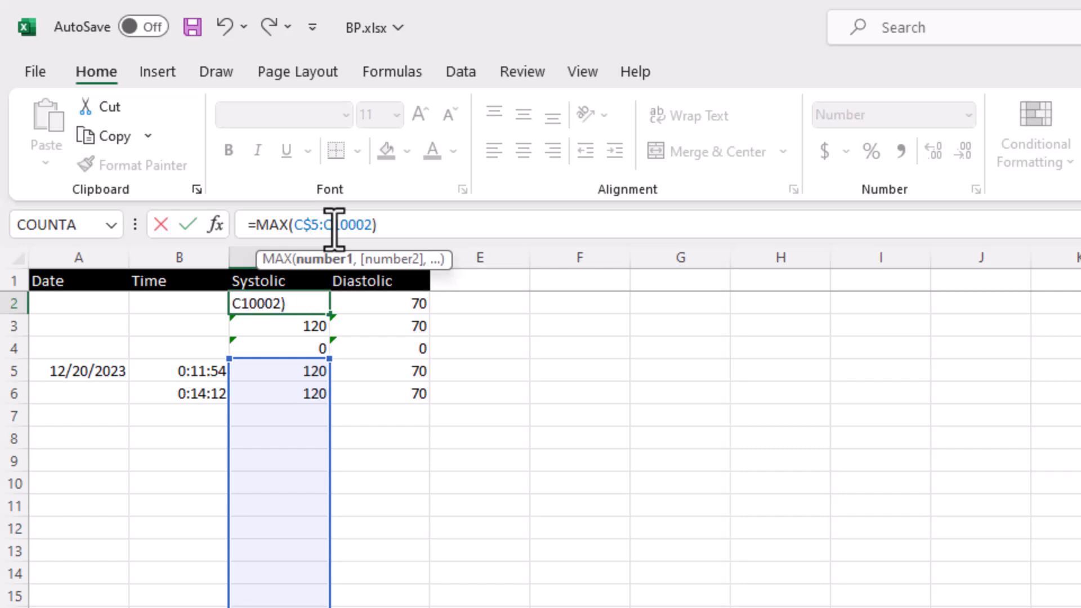
type("$")
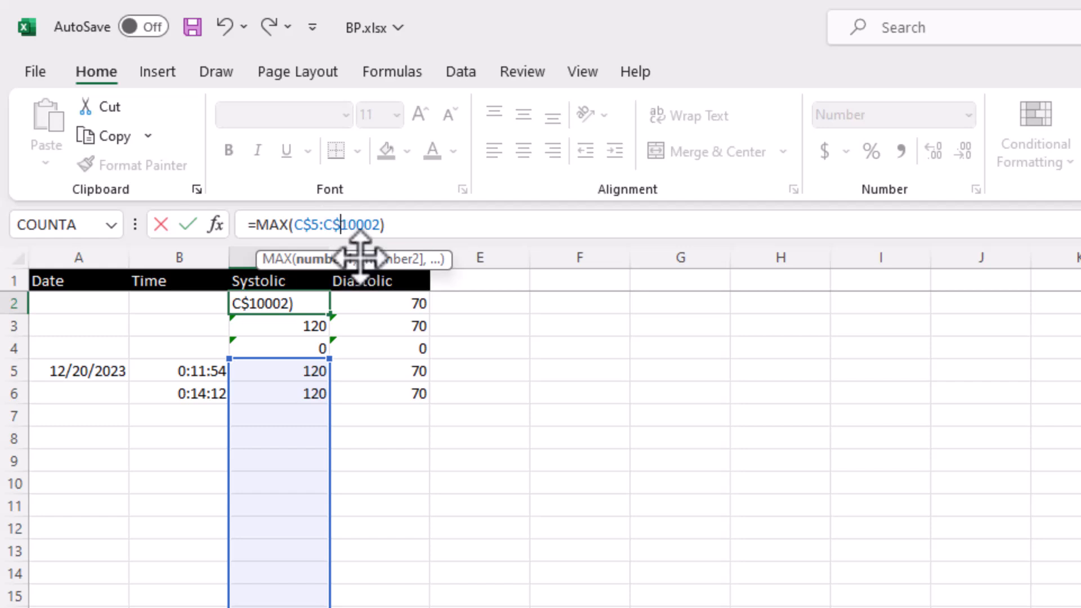
key("Return")
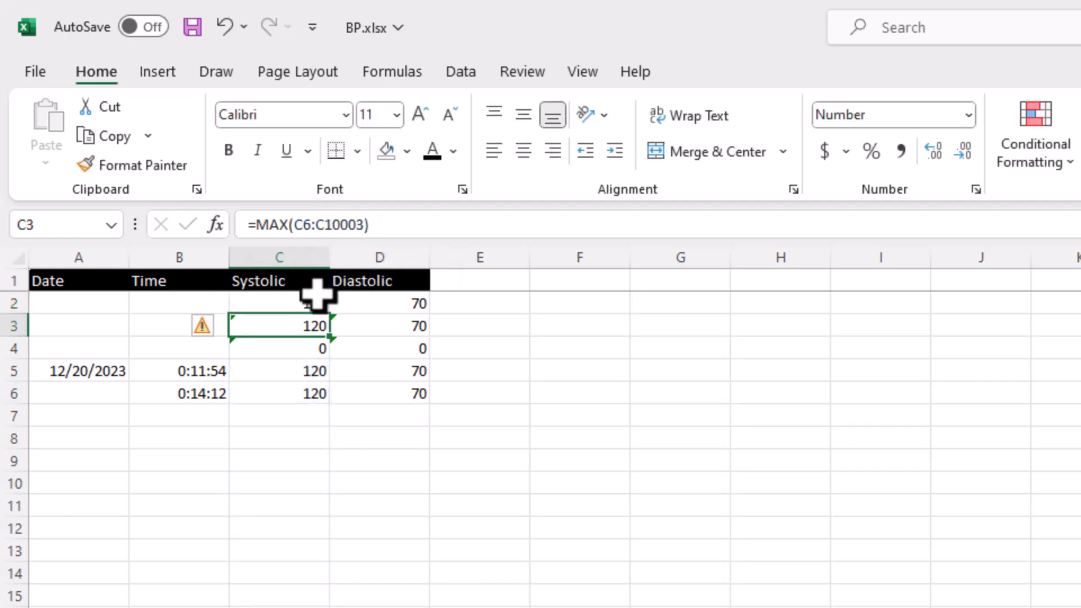
- Copy the row-absolute MAX formula from C2 into C3 and C4
left_click(313, 302)
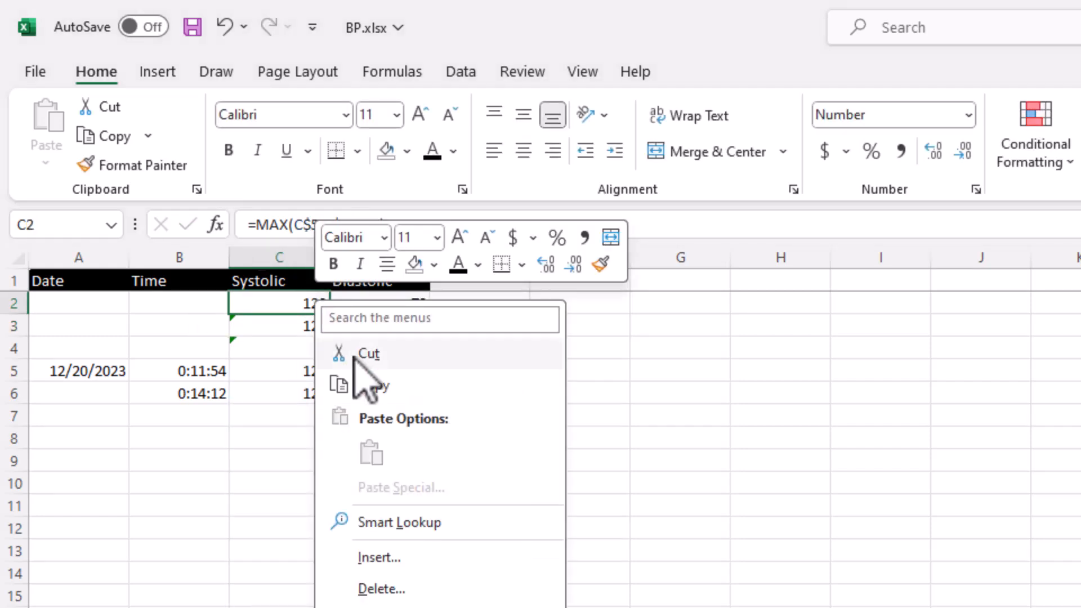
left_click(371, 386)
left_click(304, 327)
key("ctrl+v")
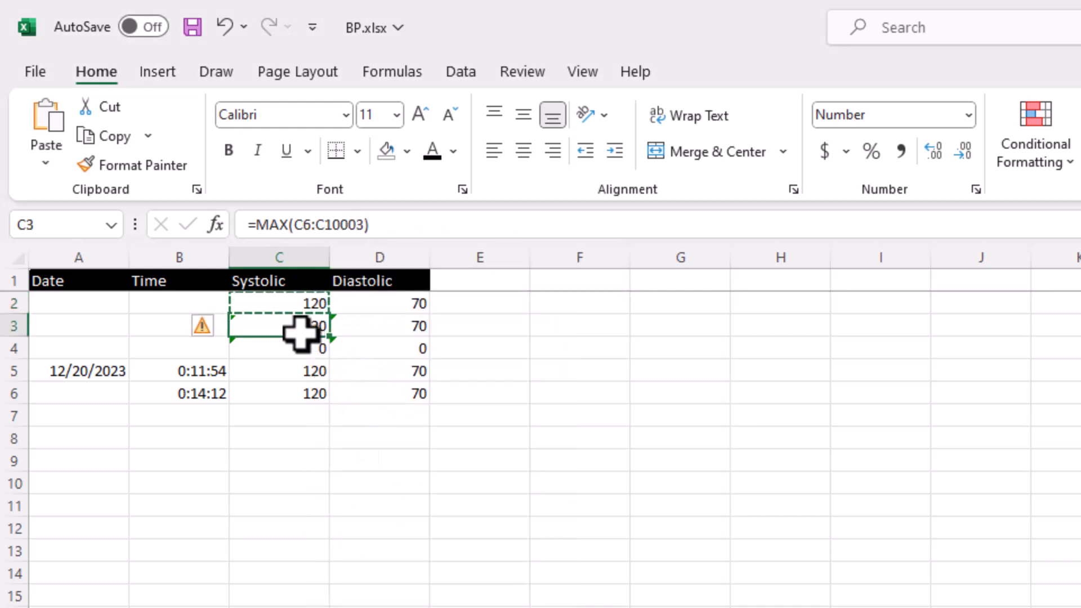
left_click_drag(300, 332, 299, 340)
right_click(302, 342)
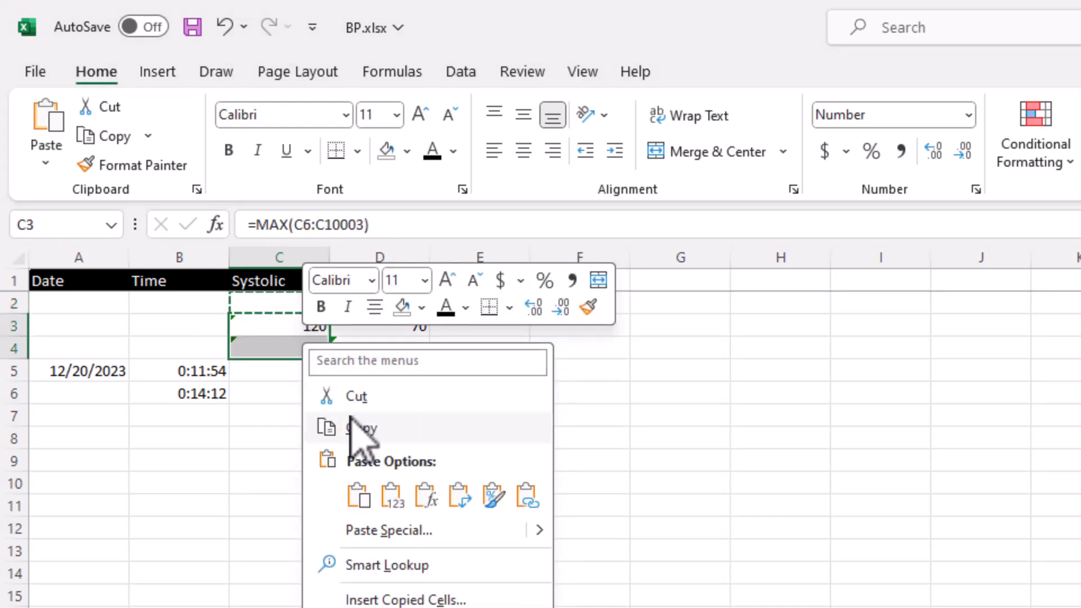
left_click(359, 495)
left_click(294, 326)
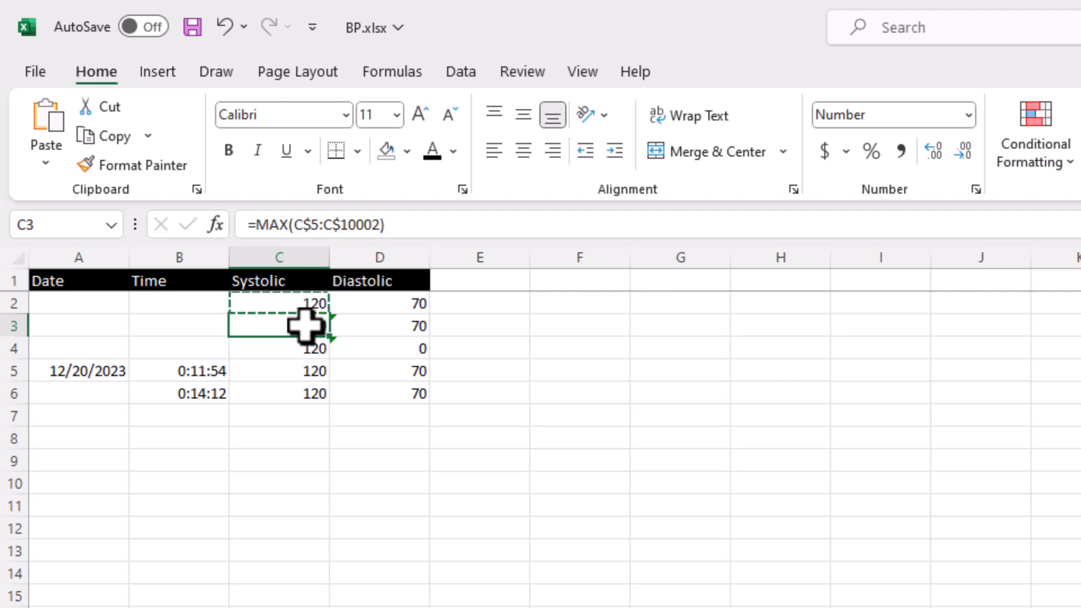
- Copy the row-absolute MAX formula from C2 into D2:D4 in the Diastolic column
left_click(378, 303)
left_click(303, 299)
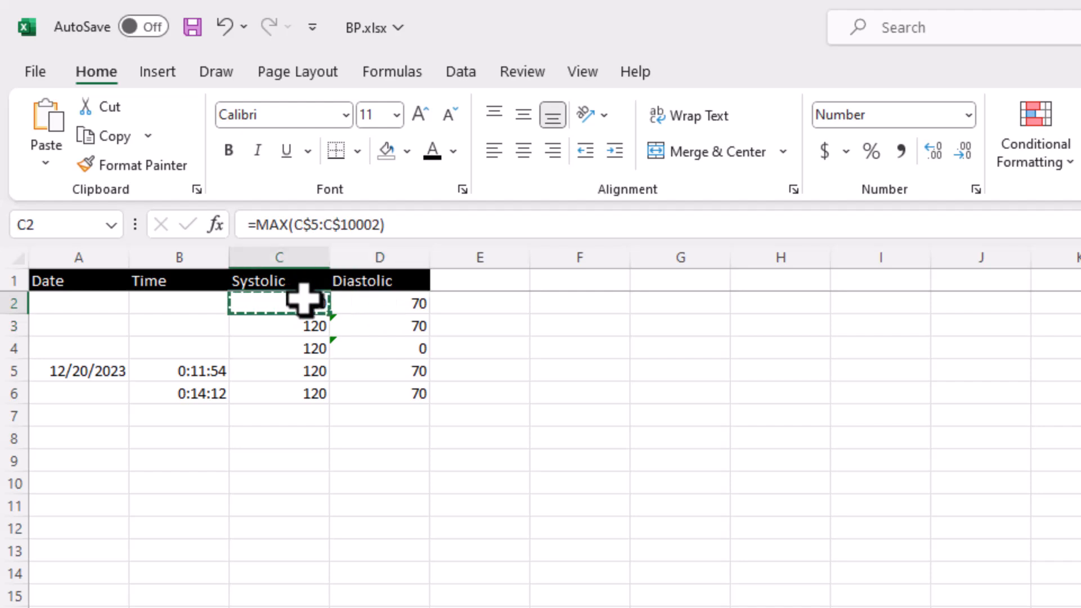
right_click(303, 300)
left_click(362, 381)
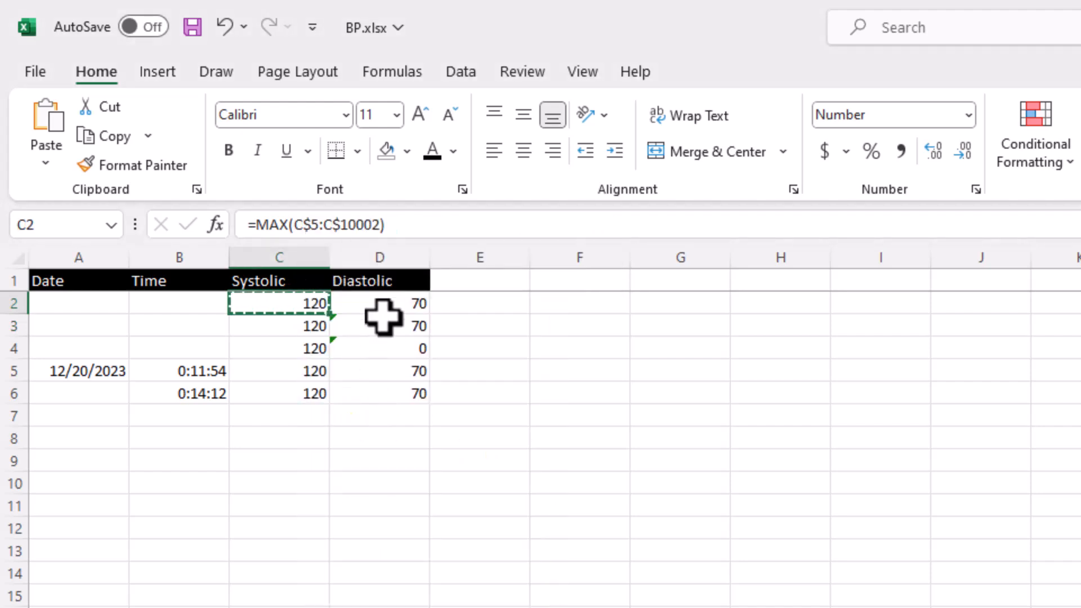
left_click_drag(385, 304, 381, 350)
right_click(381, 350)
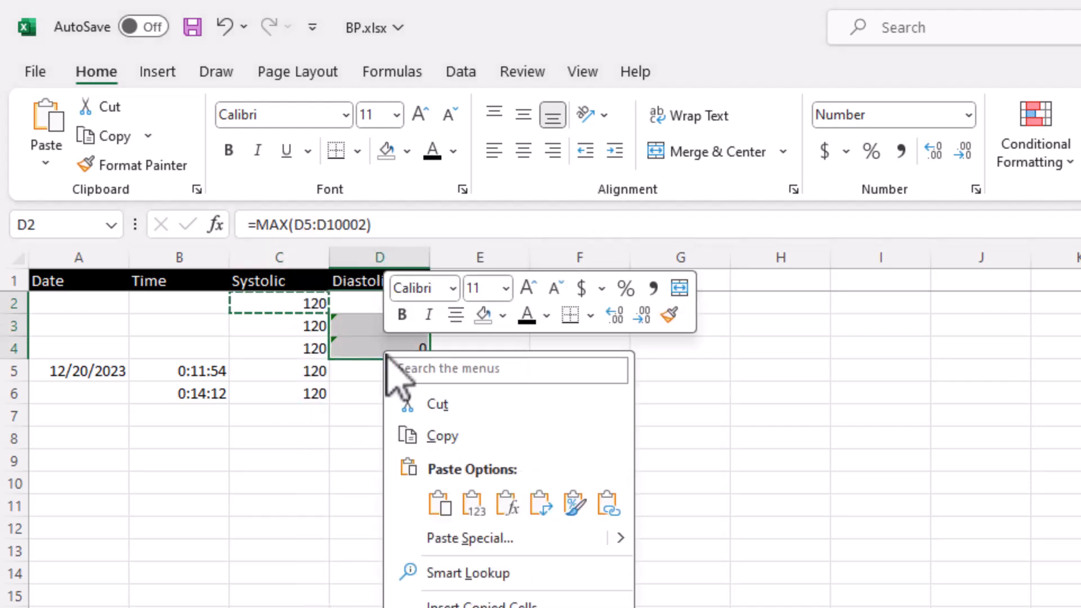
left_click(442, 503)
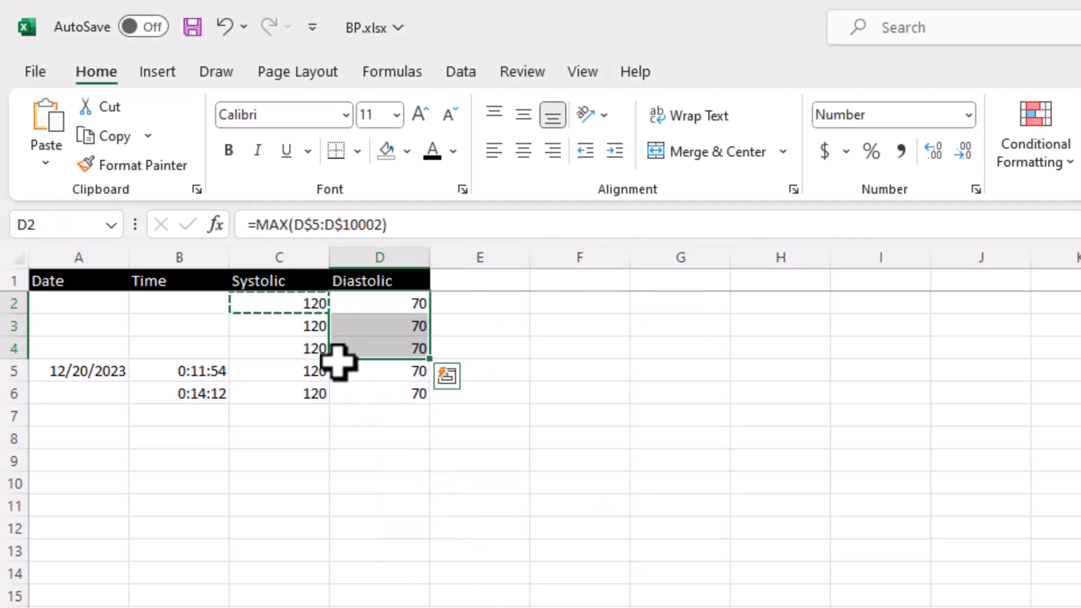
- Change the function in C3 from MAX to AVERAGE, giving =AVERAGE(C$5:C$10002)
left_click(303, 325)
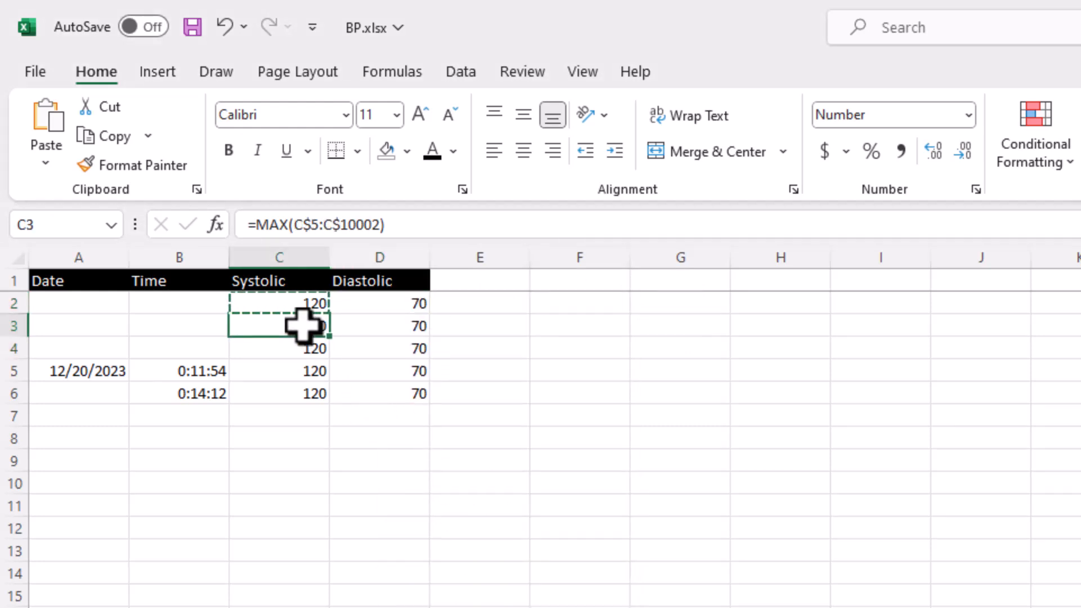
left_click(291, 225)
key("BackSpace")
key("BackSpace")
key("BackSpace")
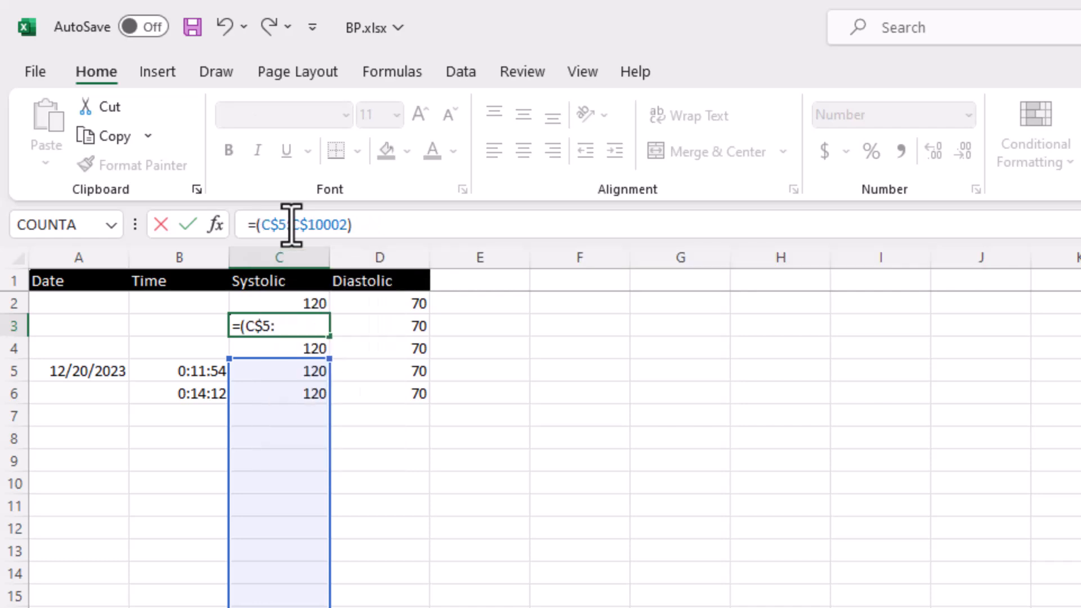
type("AVERAG")
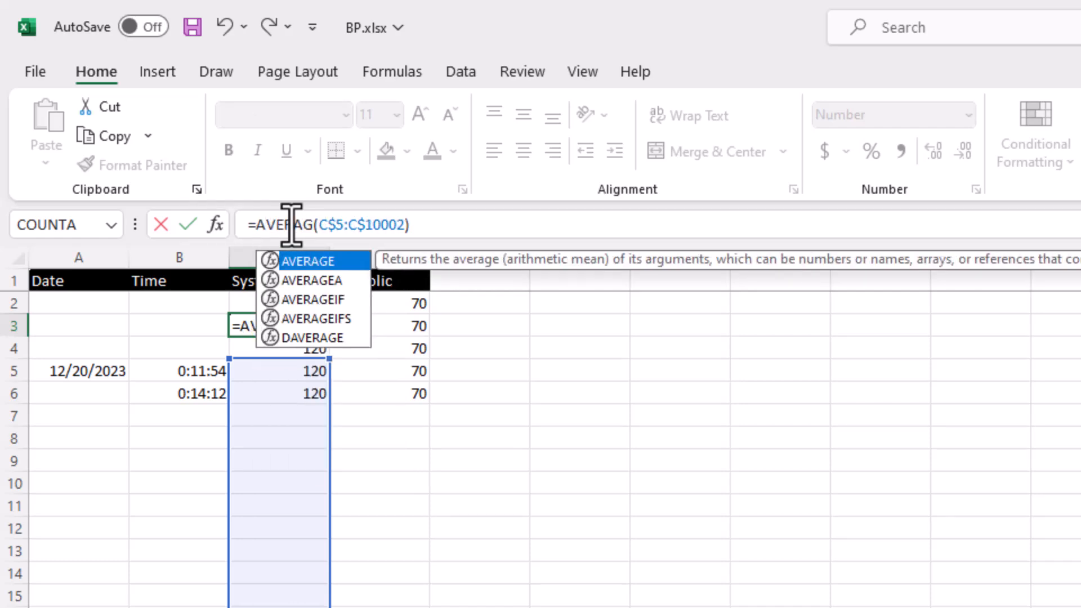
type("E")
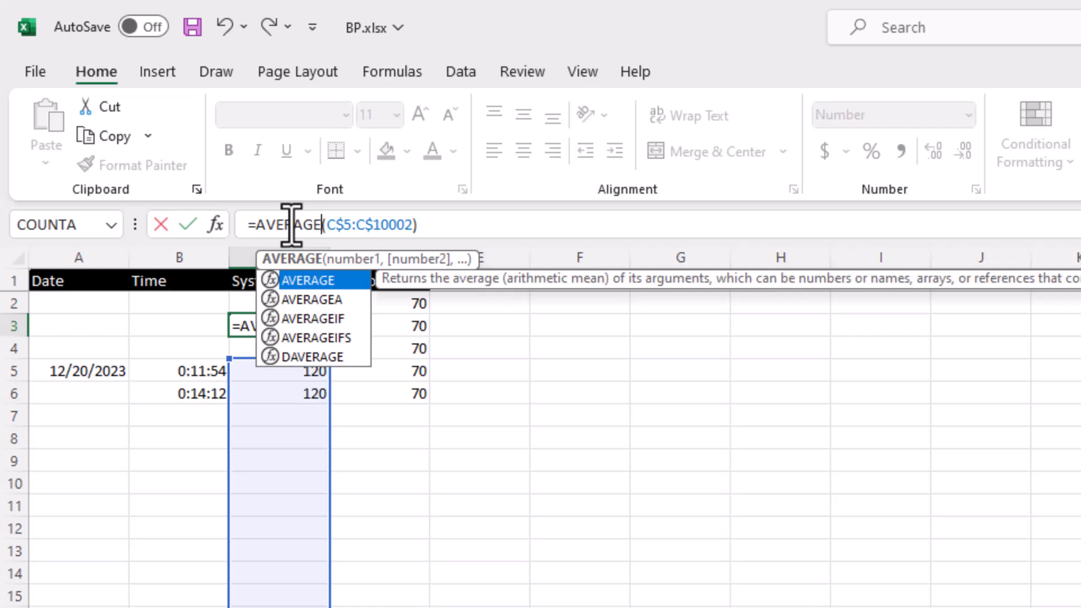
key("Return")
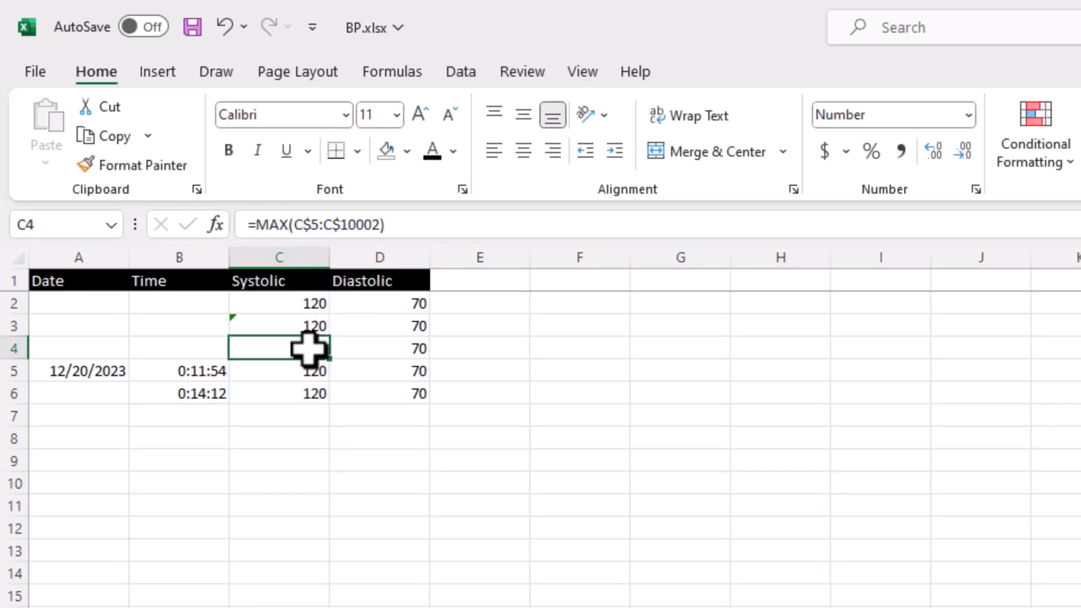
- Change the function in C2 to MIN so that the formula reads =MIN(C$5:C$10002)
left_click(299, 303)
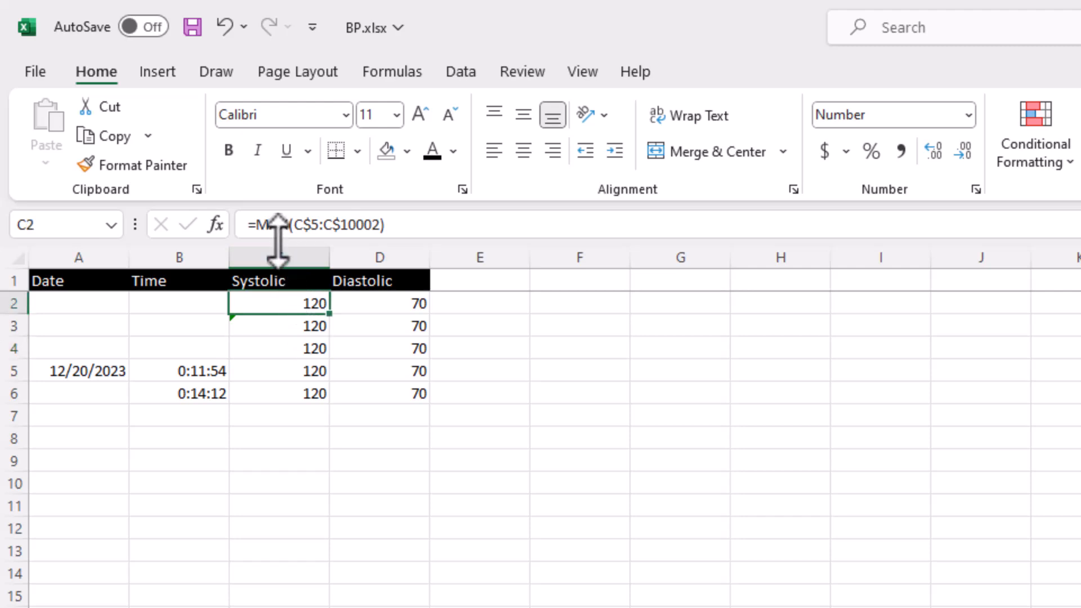
left_click(293, 225)
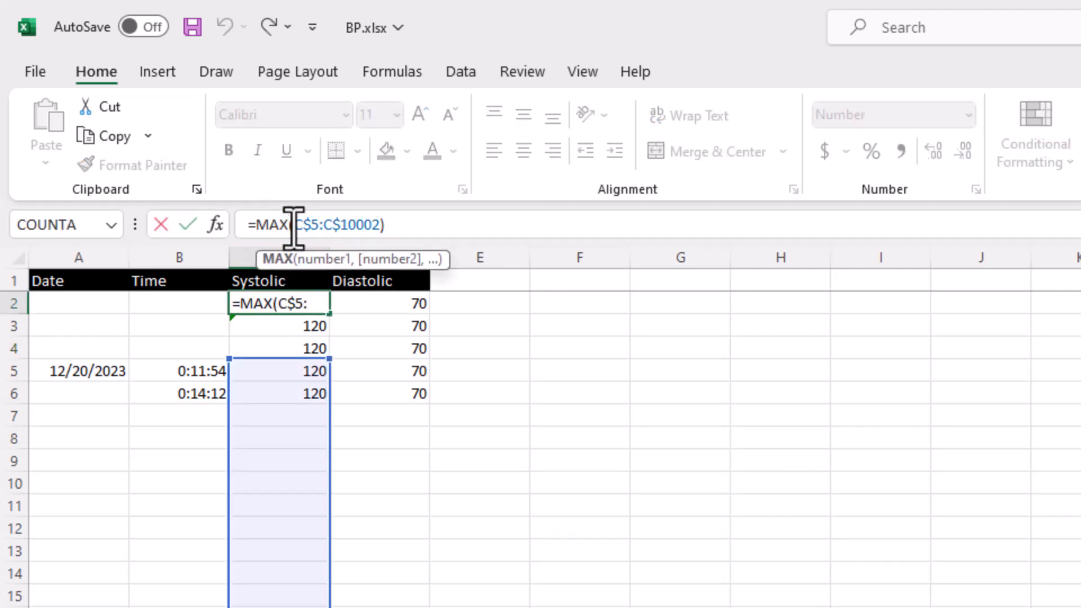
key("BackSpace")
key("BackSpace")
type("IN")
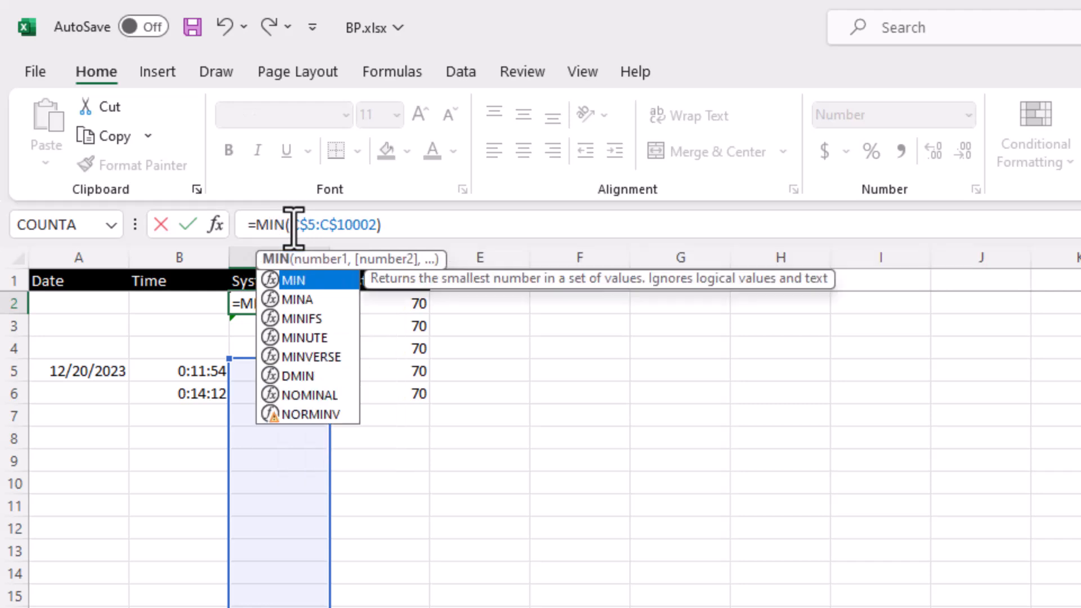
key("Return")
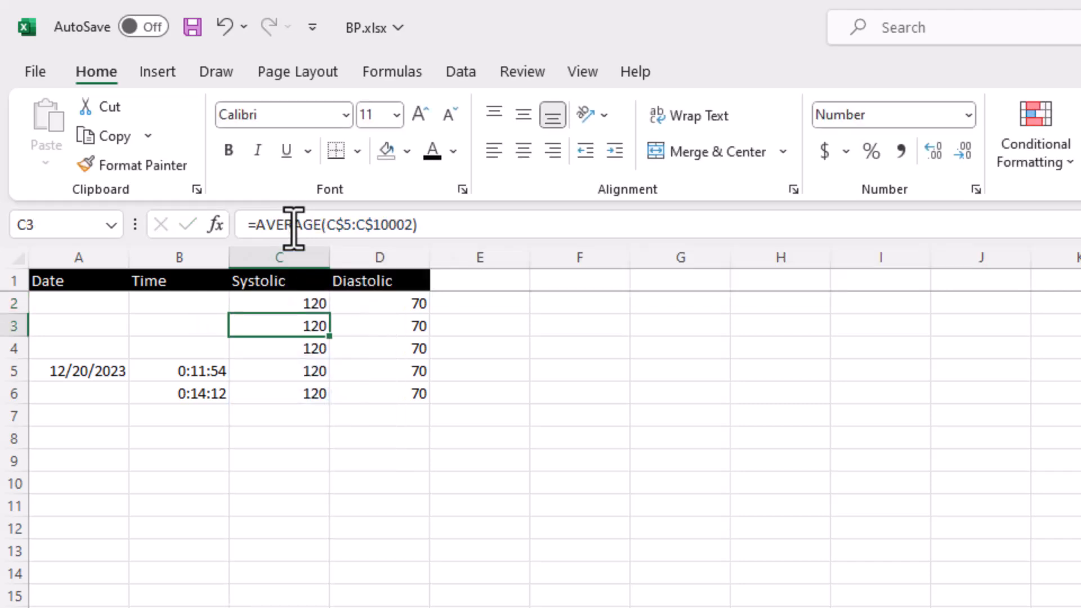
- Copy the MIN, AVERAGE and MAX formulas from C2:C4 into D2:D4 in the Diastolic column
left_click_drag(310, 294, 311, 340)
right_click(302, 326)
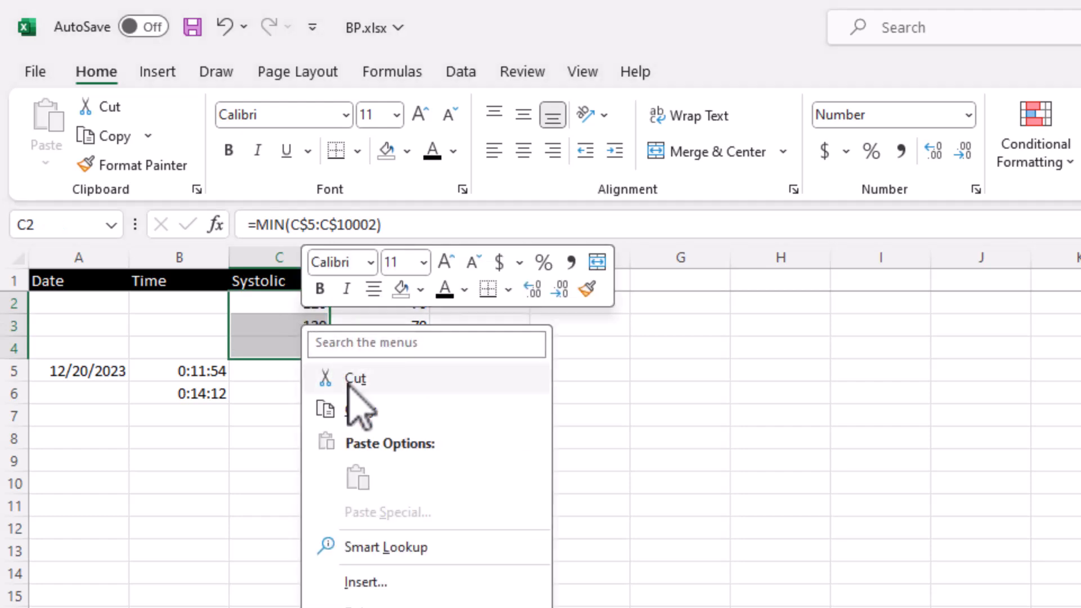
left_click(347, 408)
left_click(382, 312)
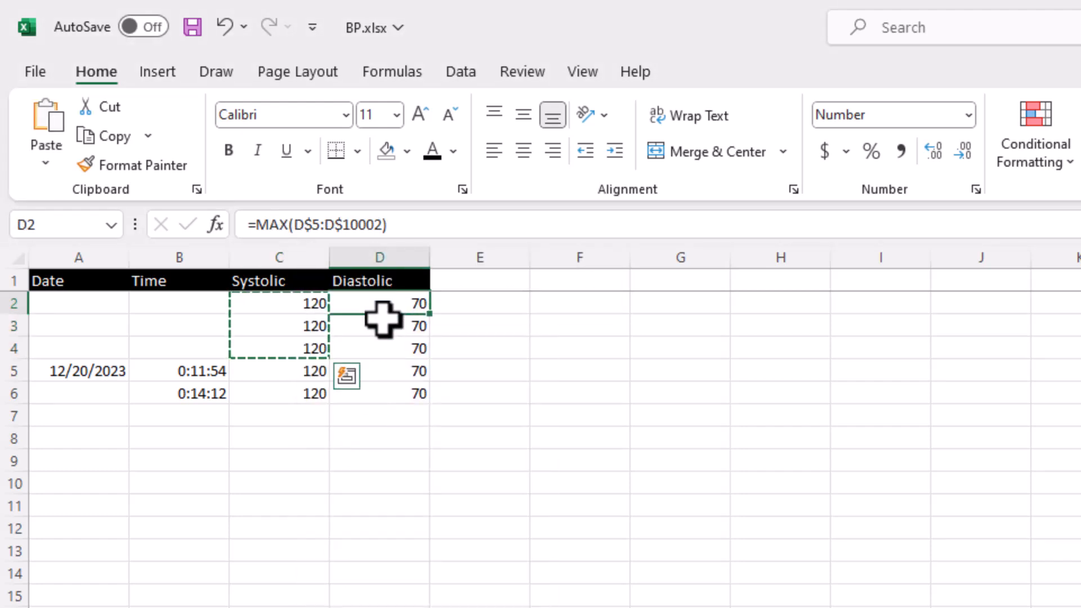
left_click_drag(382, 312, 387, 342)
right_click(386, 343)
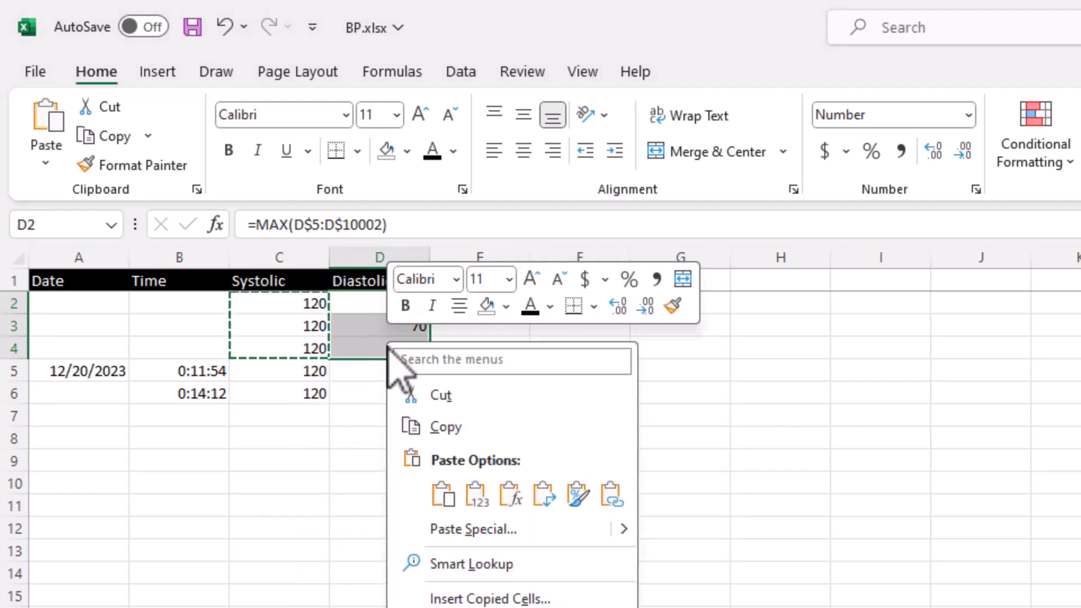
left_click(439, 489)
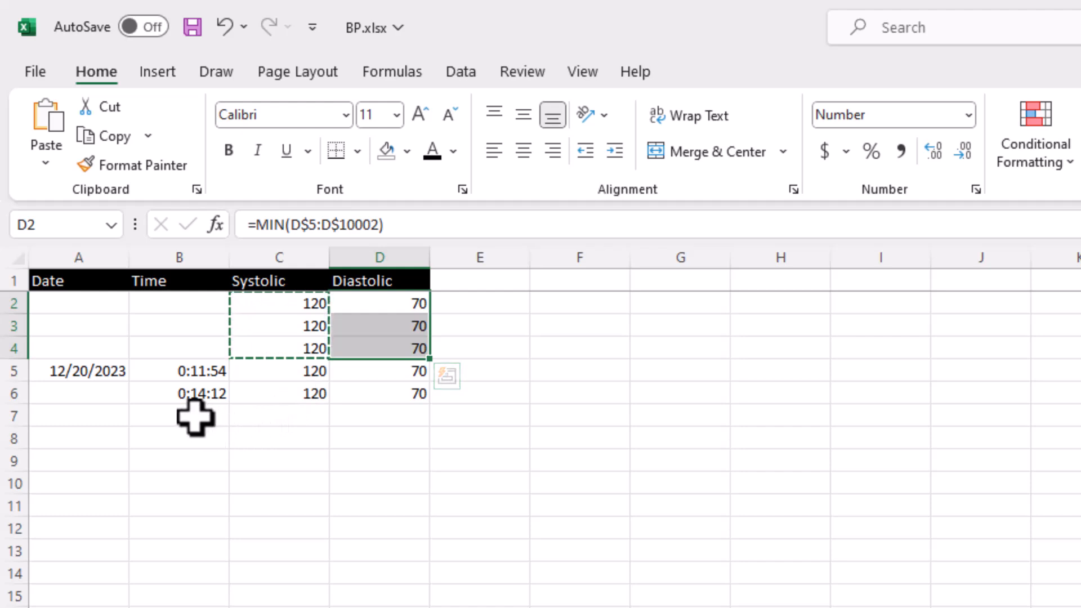
- Test the summary formulas by setting the row 6 readings to 100 systolic and 120 diastolic, and check the formulas in C2:C4
left_click(281, 397)
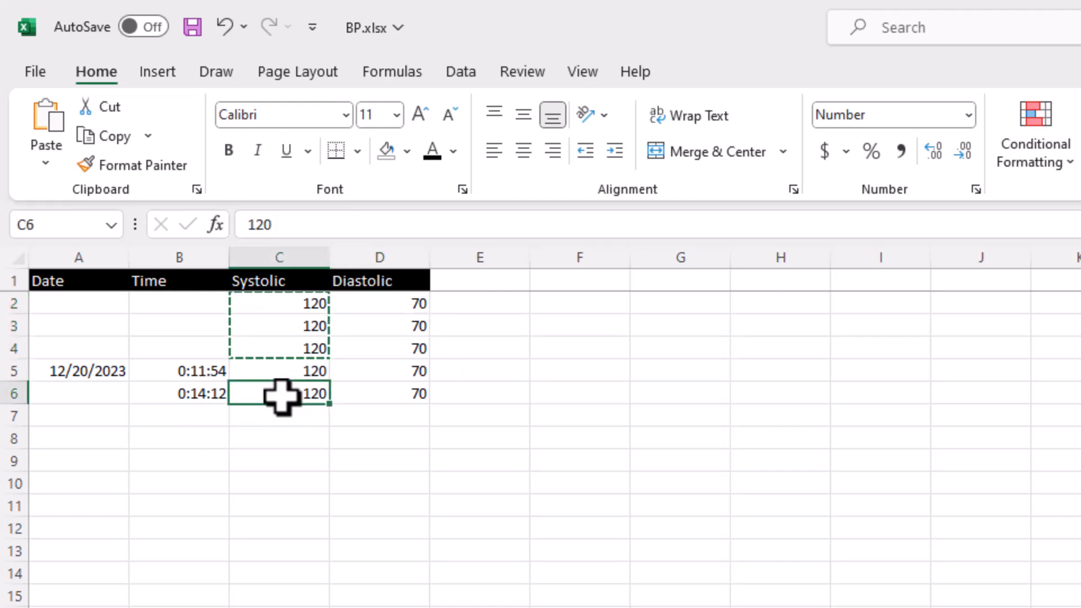
type("100")
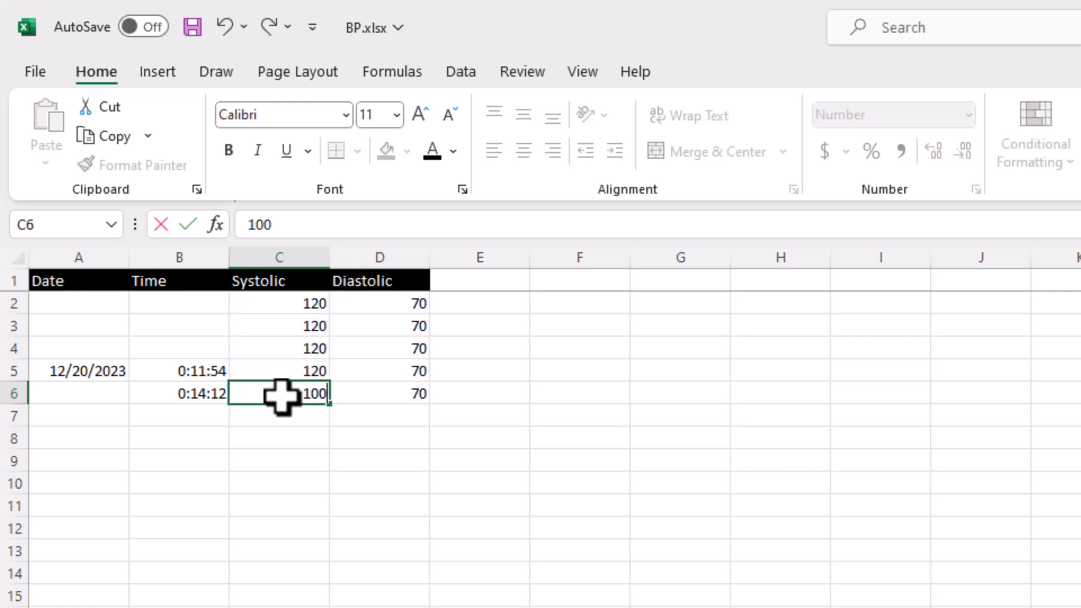
key("Tab")
type("120")
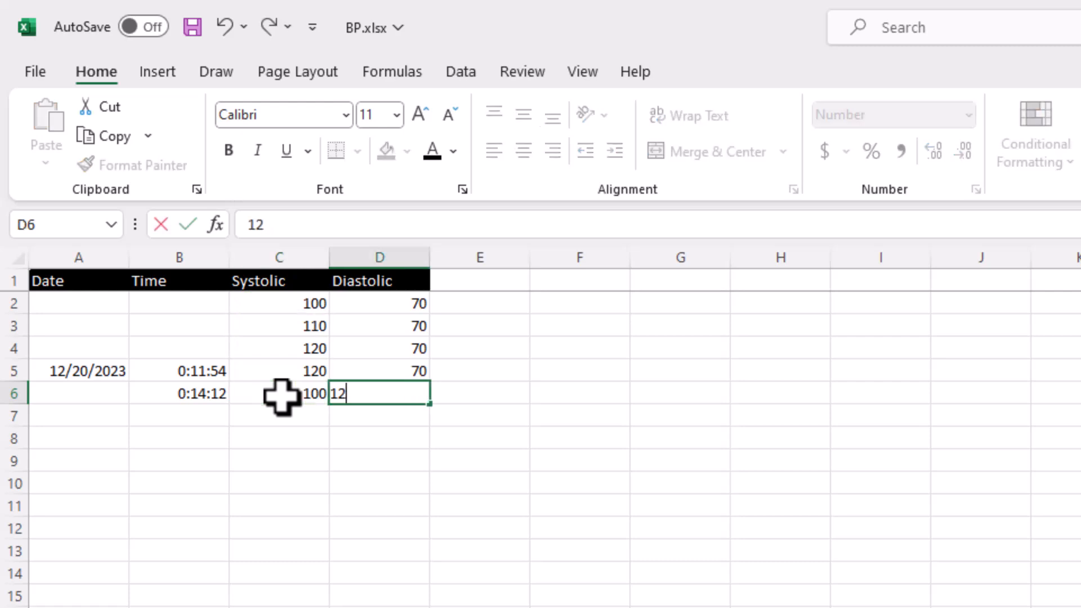
key("Return")
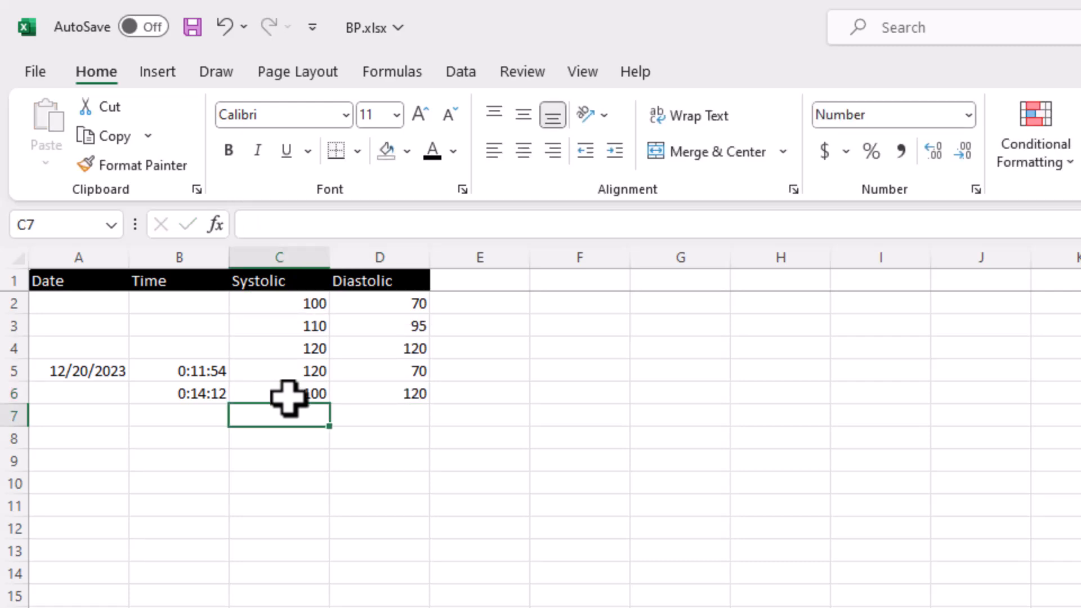
left_click(295, 302)
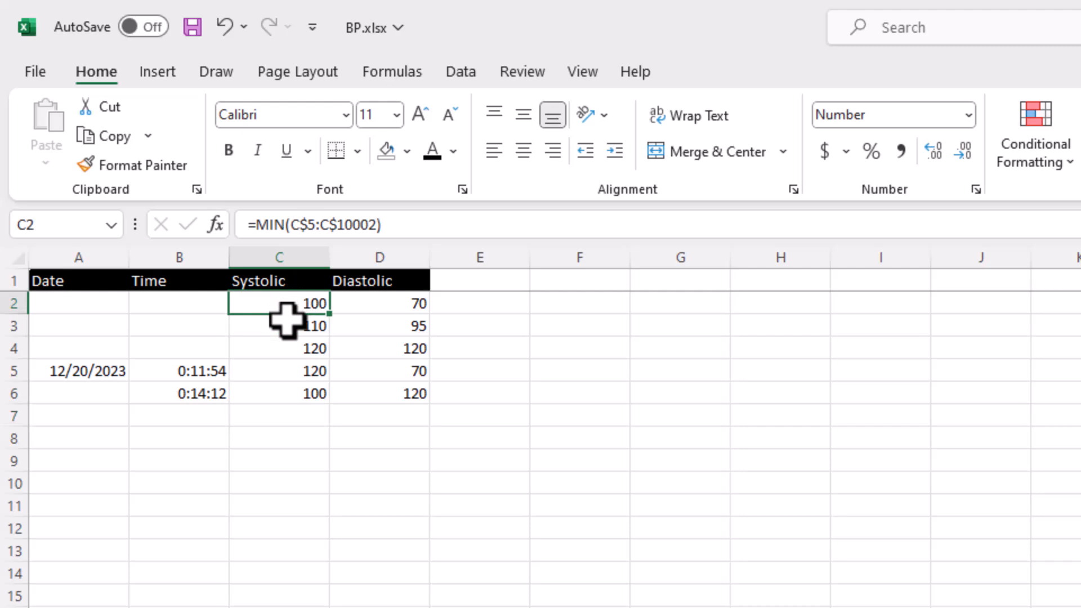
left_click(285, 322)
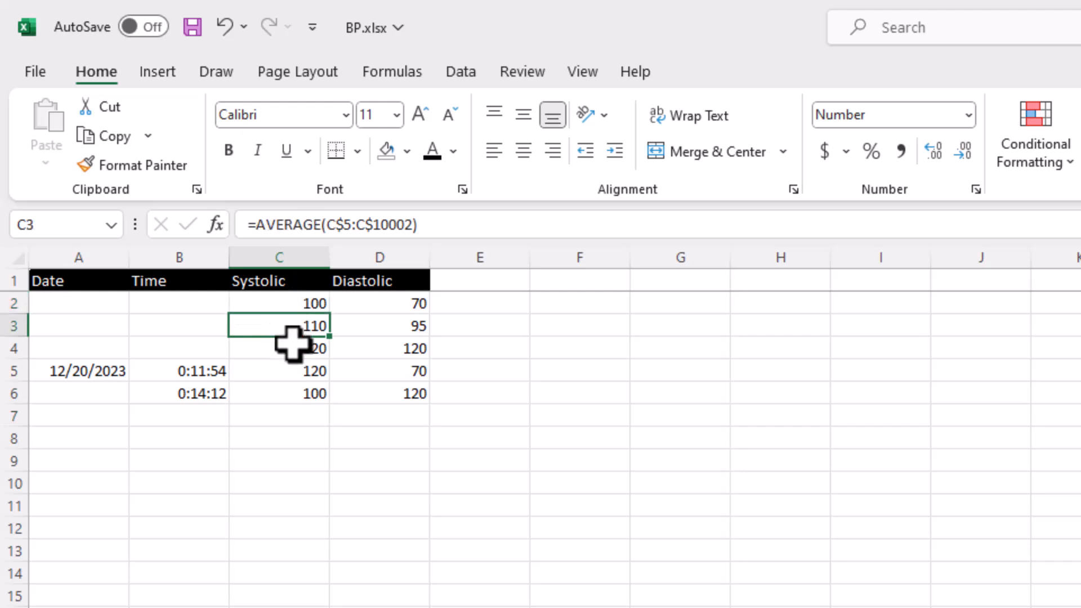
left_click(294, 345)
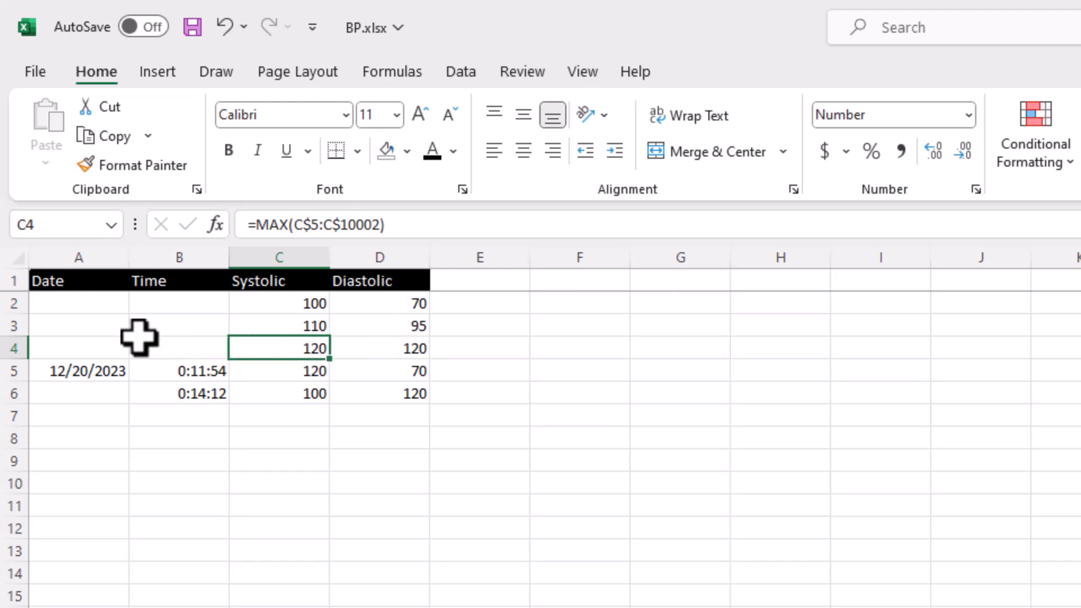
- Label the summary rows in A2:A4 as Maximum, Average and Minimum
left_click(89, 304)
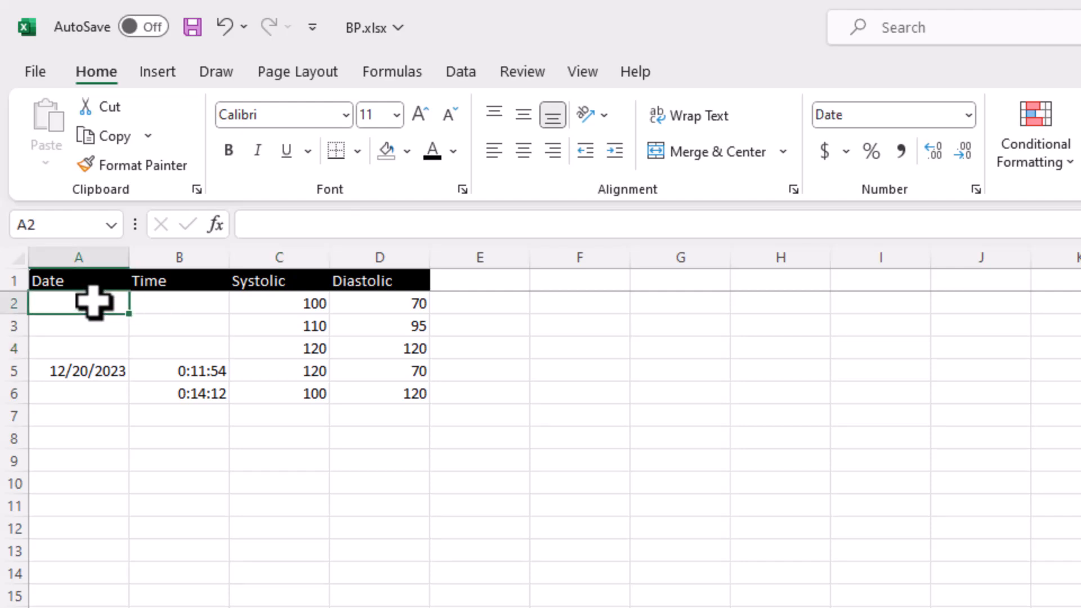
type("Maximum")
key("Return")
type("Average")
key("Return")
type("Minimum")
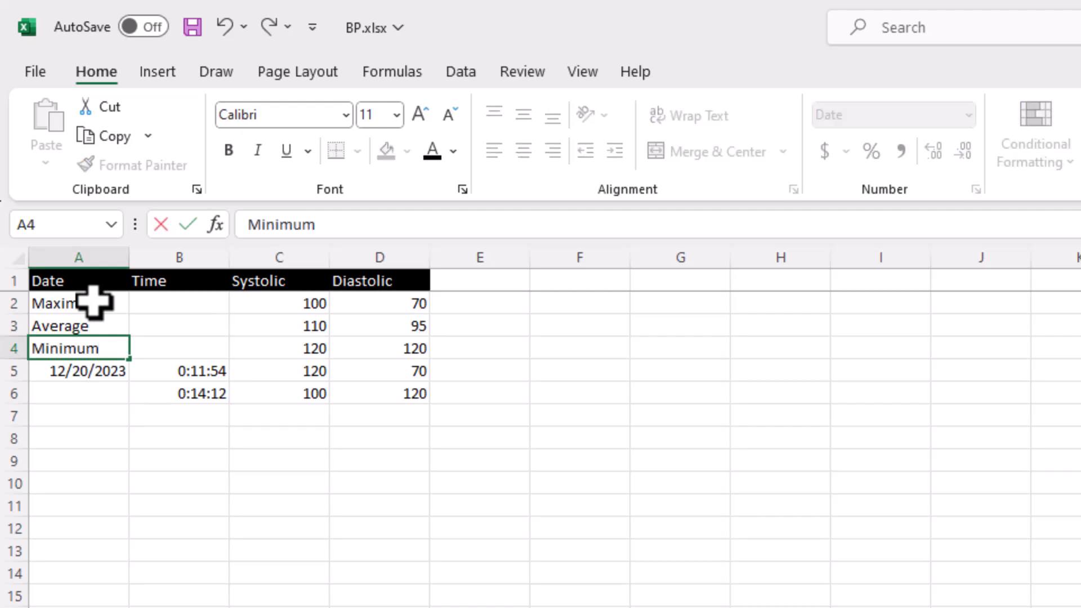
left_click(259, 316)
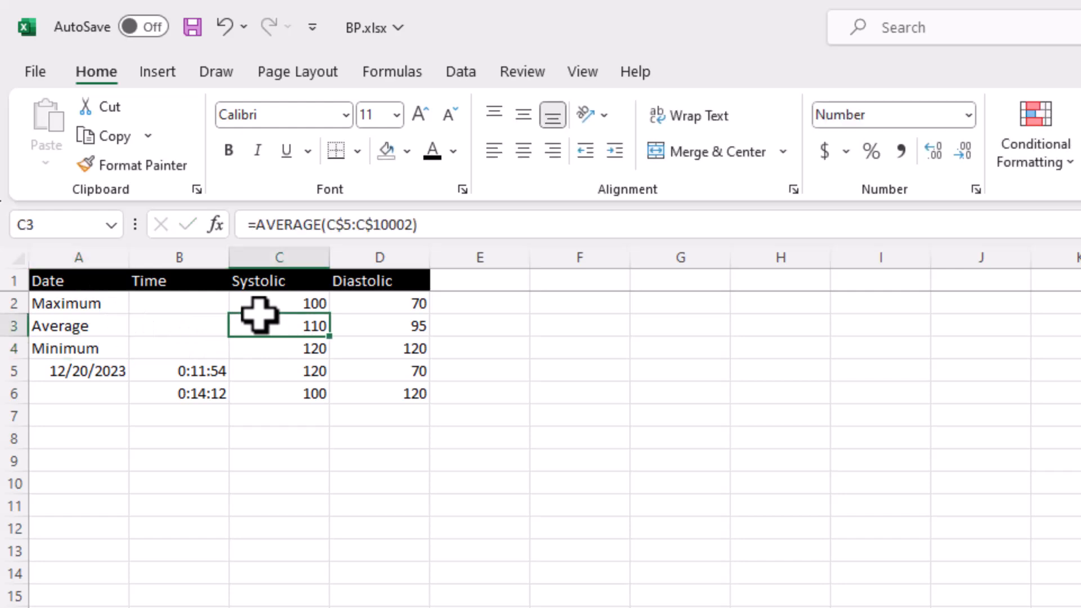